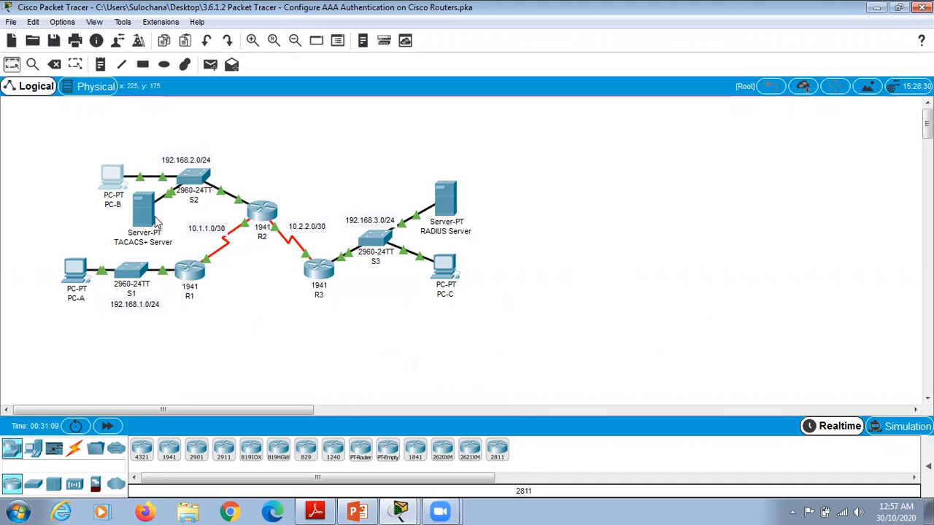
mouse_move(155, 222)
left_click(442, 210)
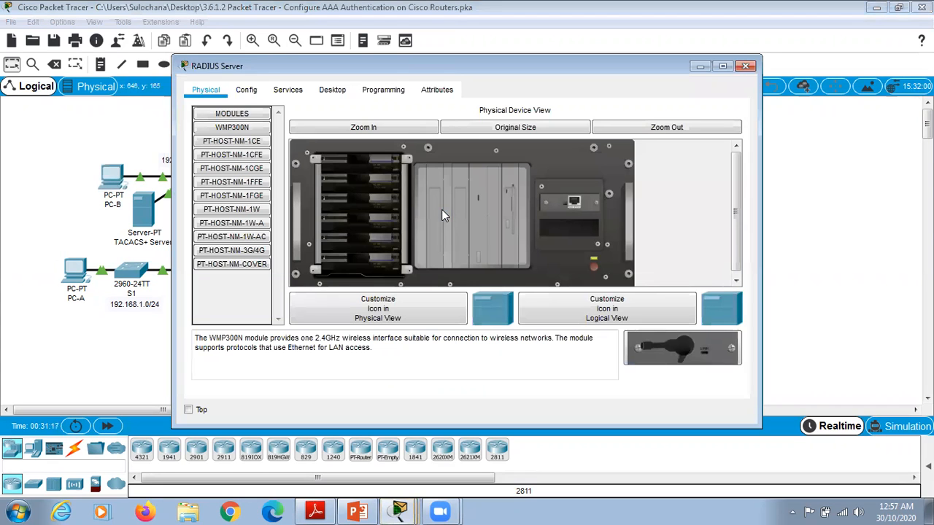
- Close the RADIUS Server window to return to the full topology
left_click(745, 65)
mouse_move(73, 274)
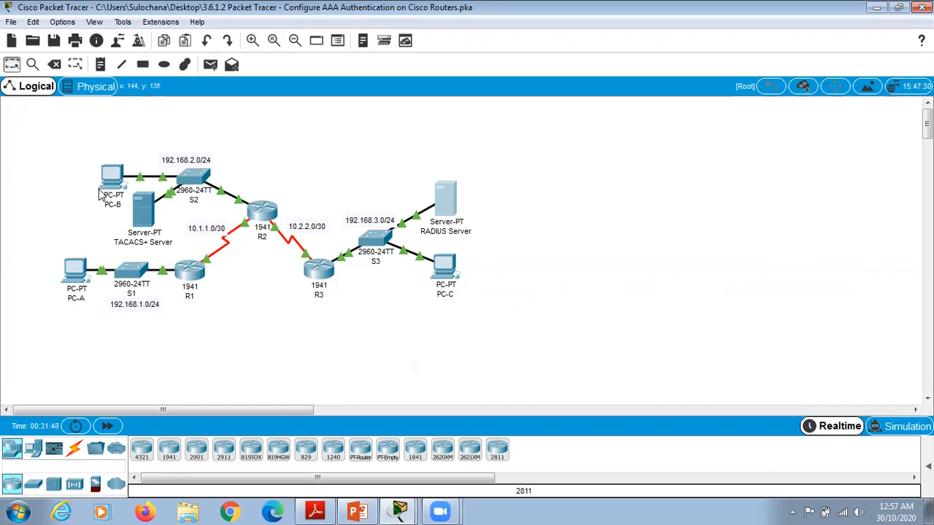
- From PC-A's command prompt, ping 192.168.2.3 and 192.168.3.3 successfully, then close PC-A
left_click(73, 275)
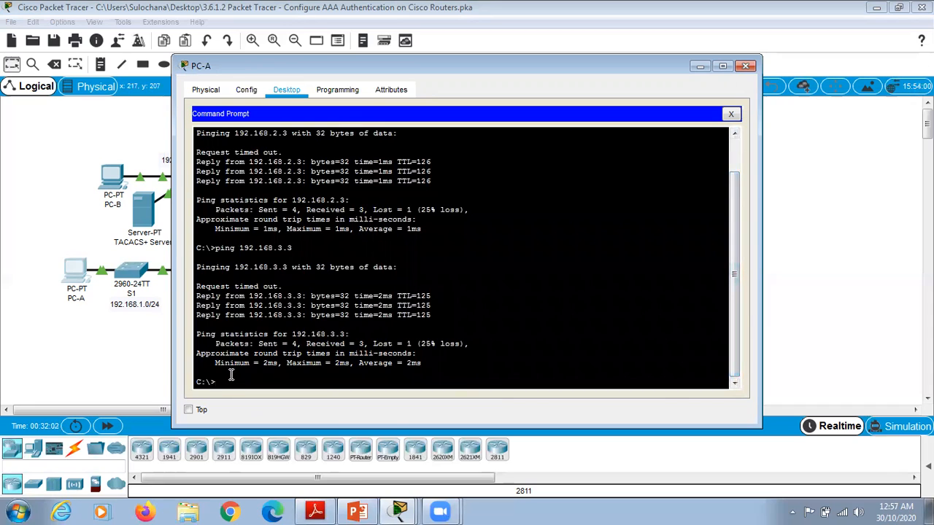
type("ping 192.168.2.3")
key("Return")
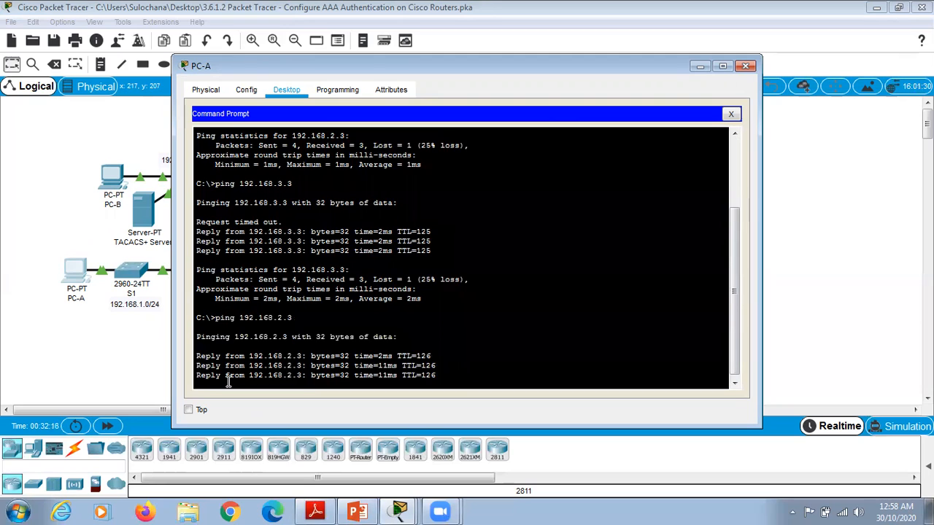
type("ping")
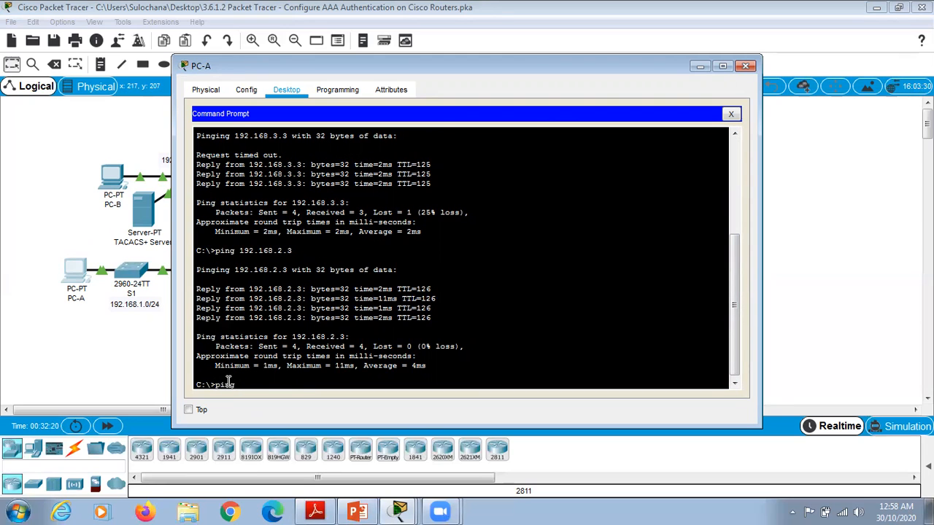
type(" 192.168.3.3")
key("Return")
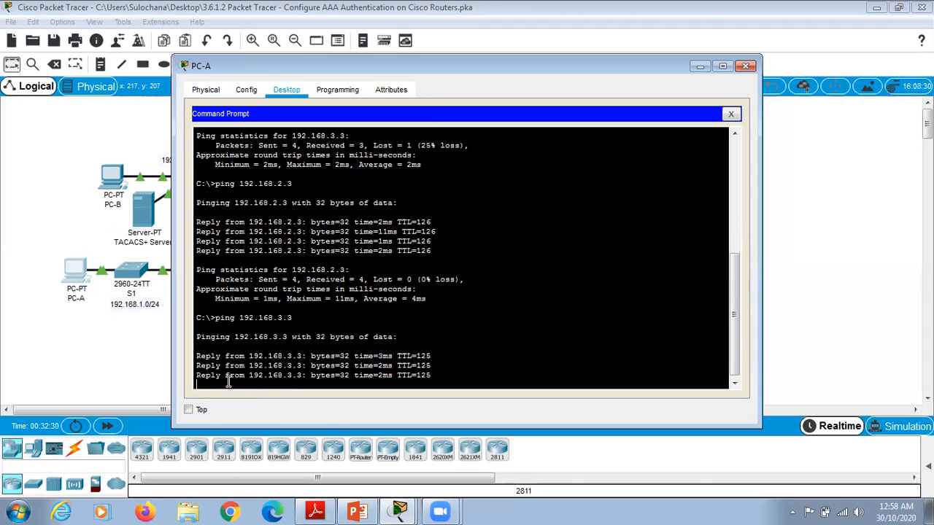
left_click(747, 67)
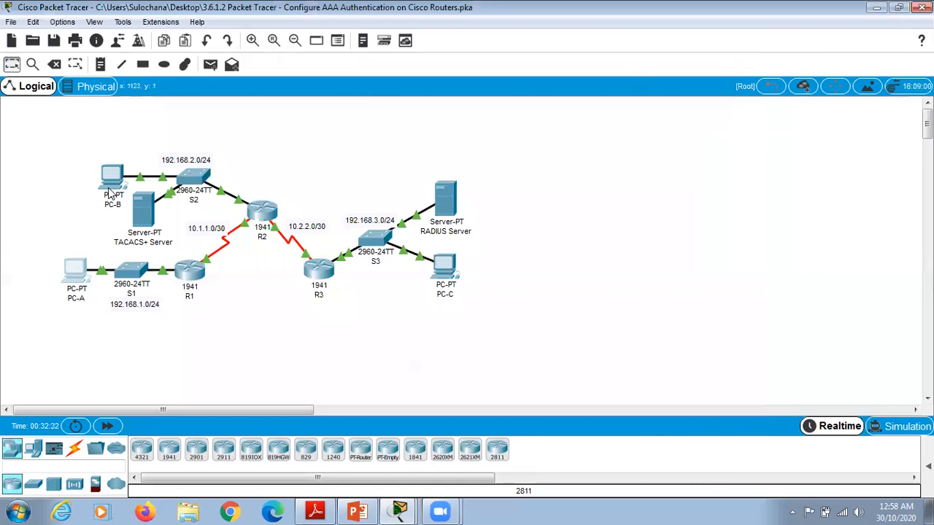
- Ping 192.168.3.3 from PC-B's command prompt with 0% loss, then close PC-B
mouse_move(109, 177)
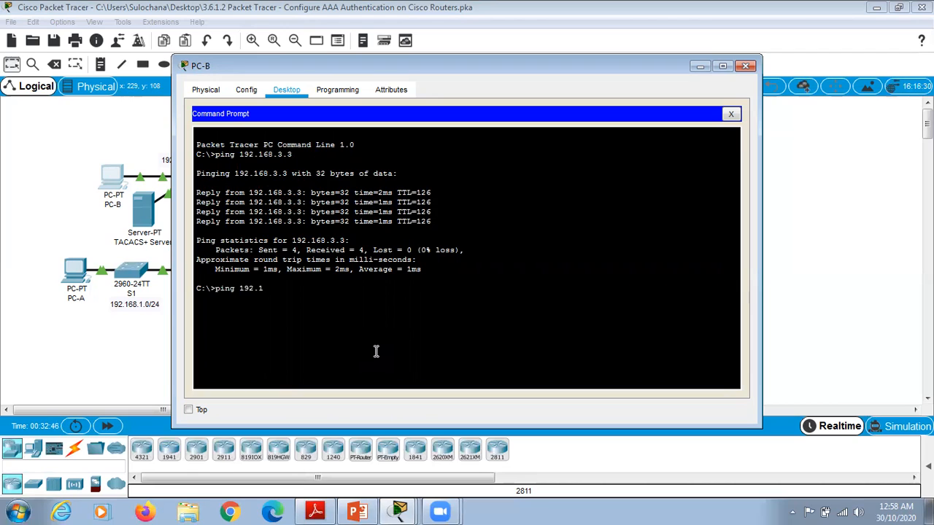
type("68.3.3")
key("Return")
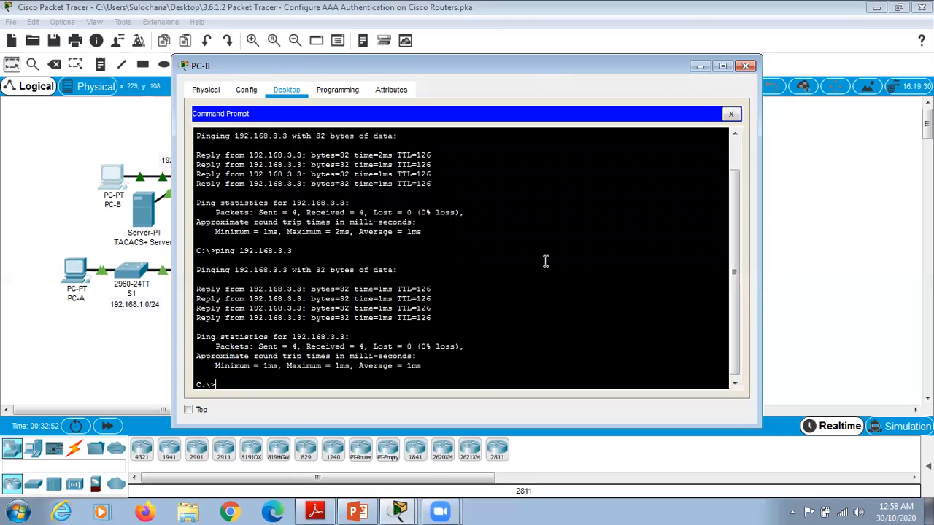
left_click(743, 67)
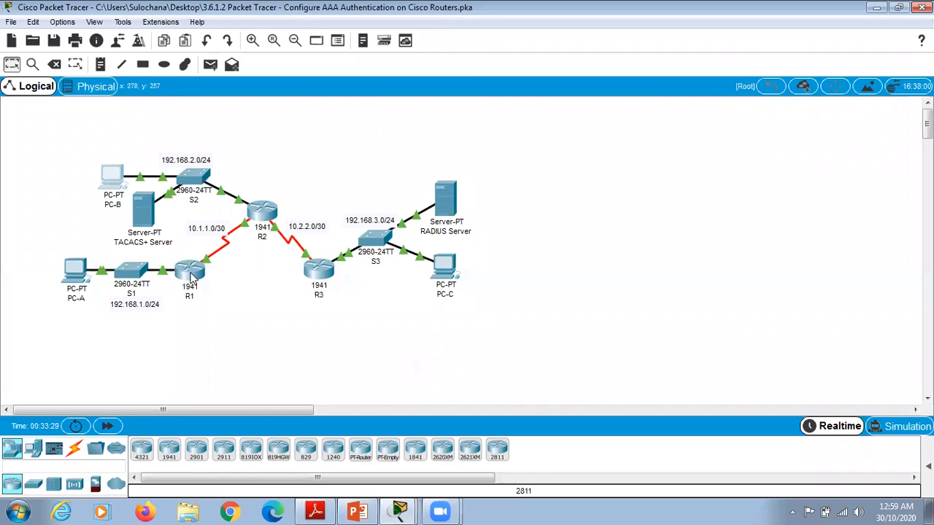
- On R1's CLI, enter privileged mode with the enable password, then config terminal
mouse_move(191, 276)
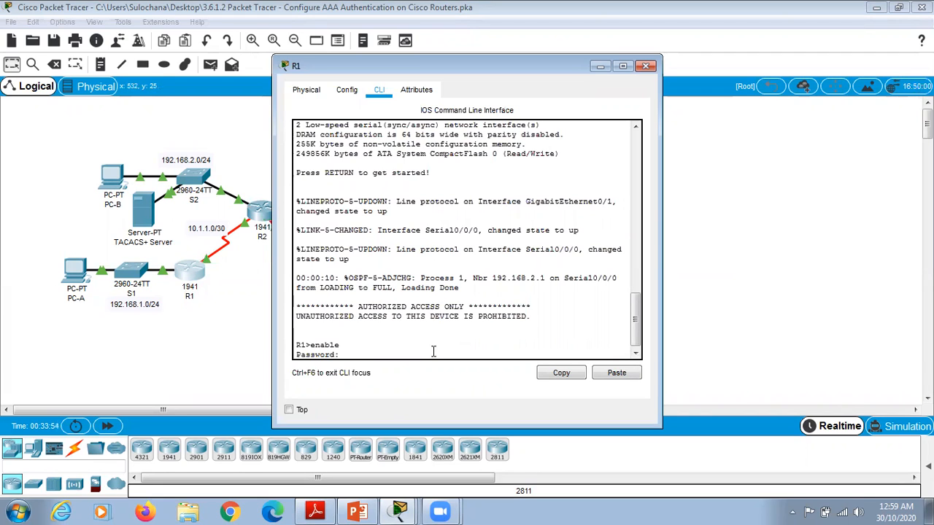
key("Return")
type("config")
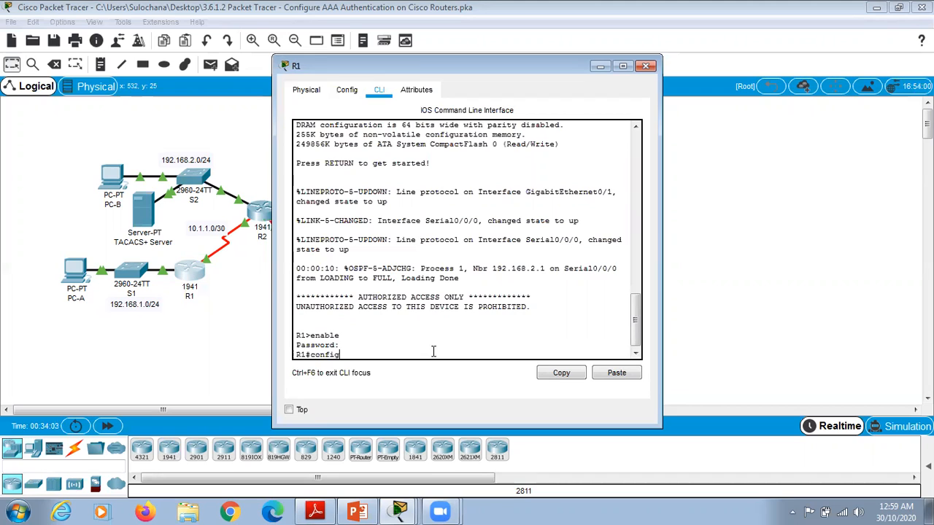
key("Return")
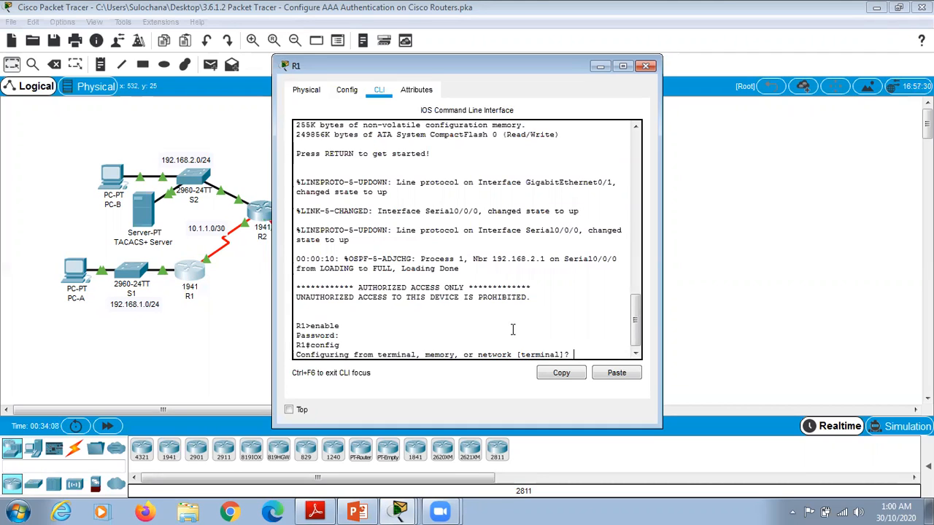
type("terminal")
key("Return")
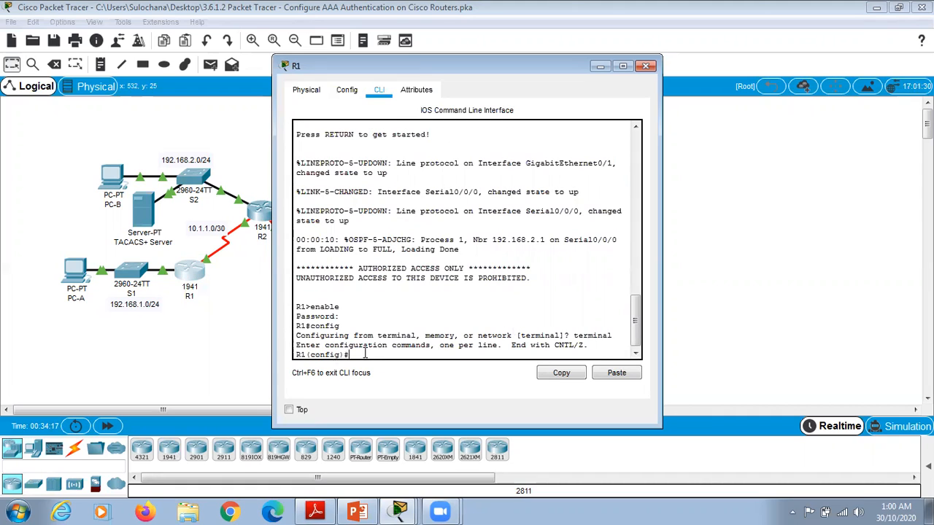
type("username Admin1")
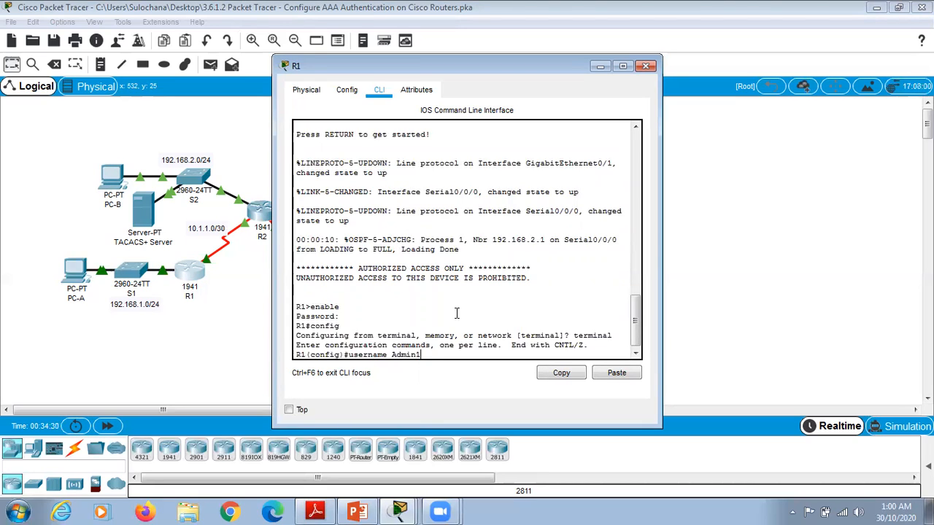
type(" secret admi")
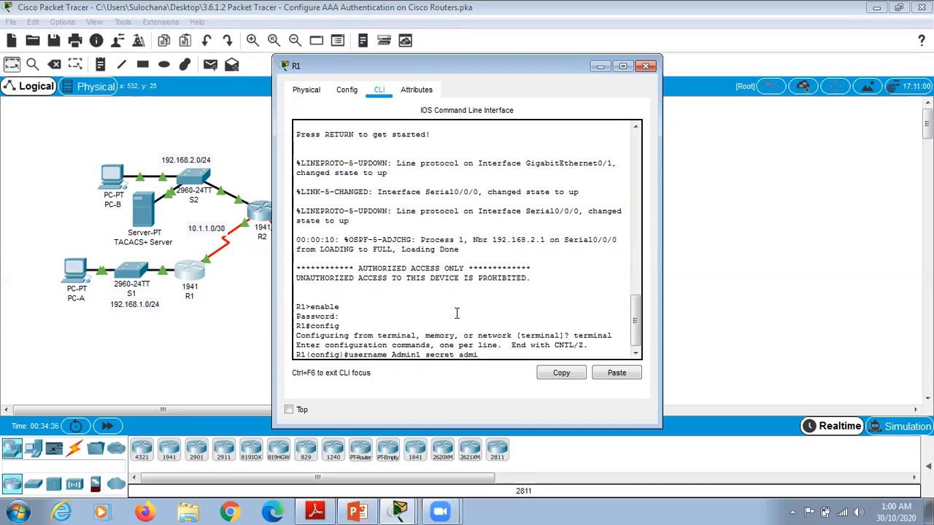
type("n1pa")
type("ss")
- Create R1 local user Admin1 with its secret password and enable aaa new-model
key("Return")
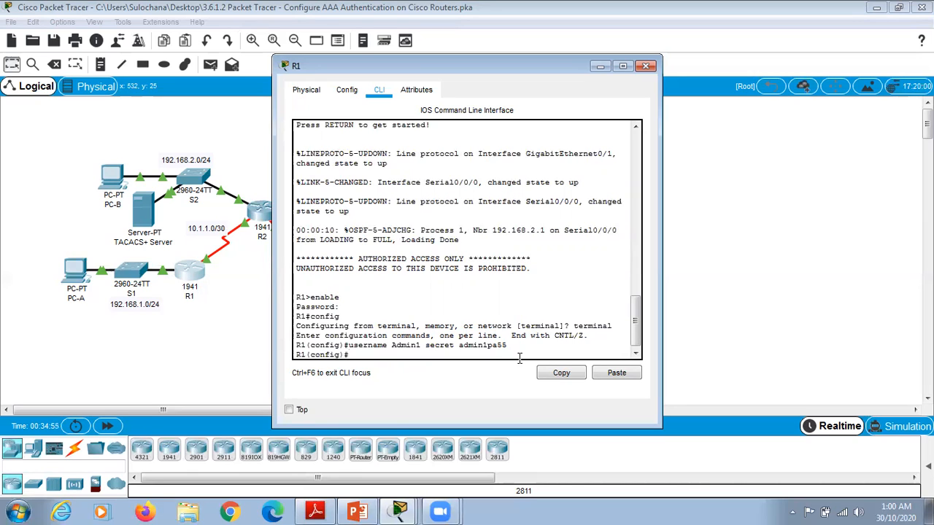
type("aaa new-model")
key("Return")
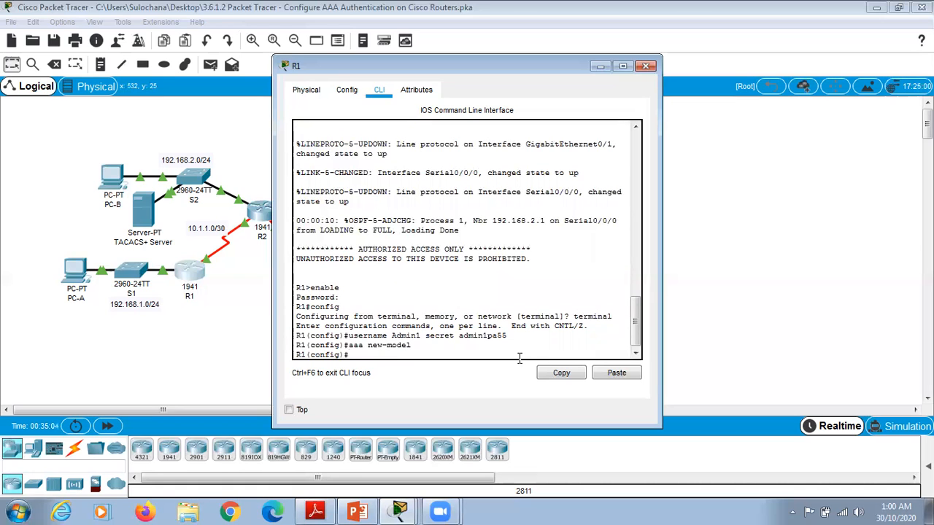
left_click(623, 68)
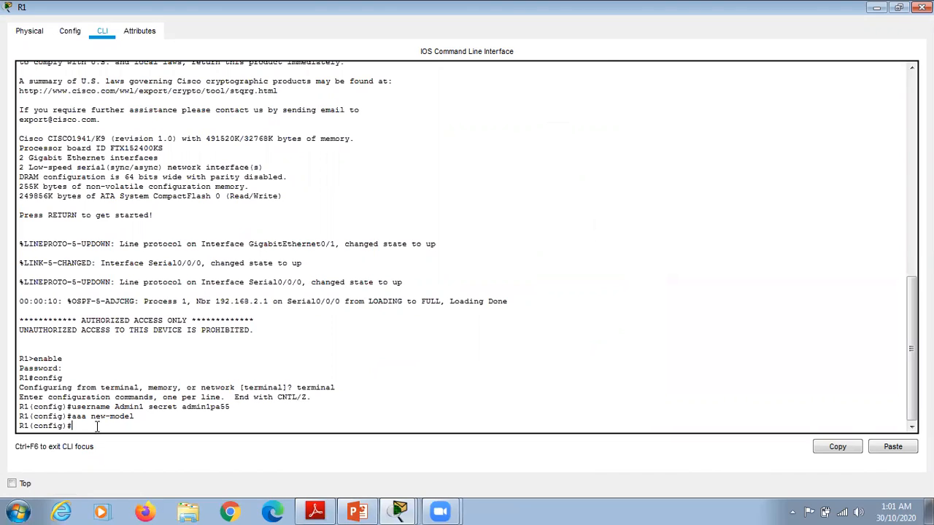
- Set default AAA login to local, apply it to line console 0, then end
type("aaa authentication login defa")
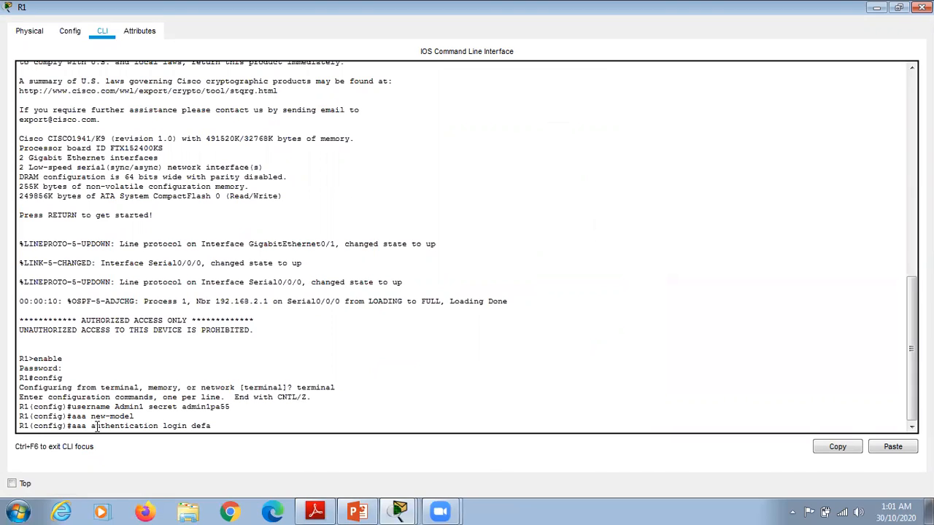
type("ult local")
key("Return")
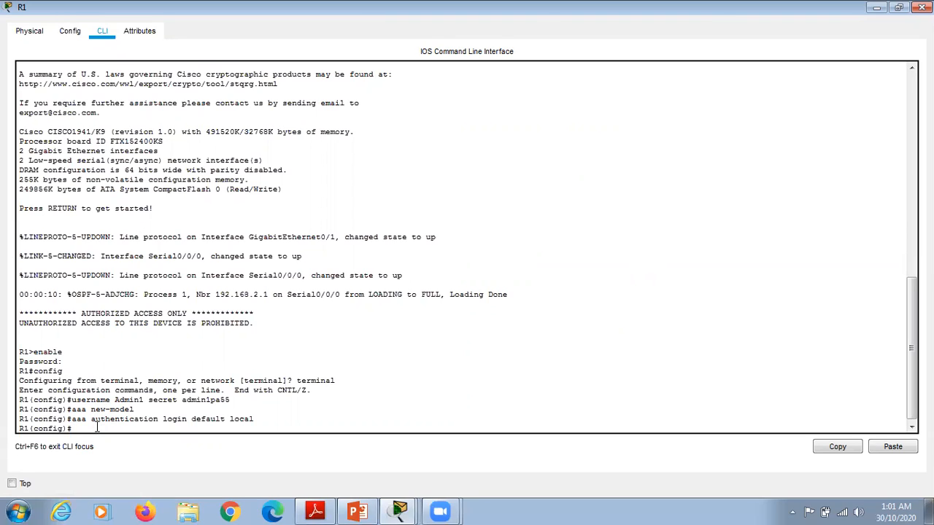
type("line console 0")
key("Return")
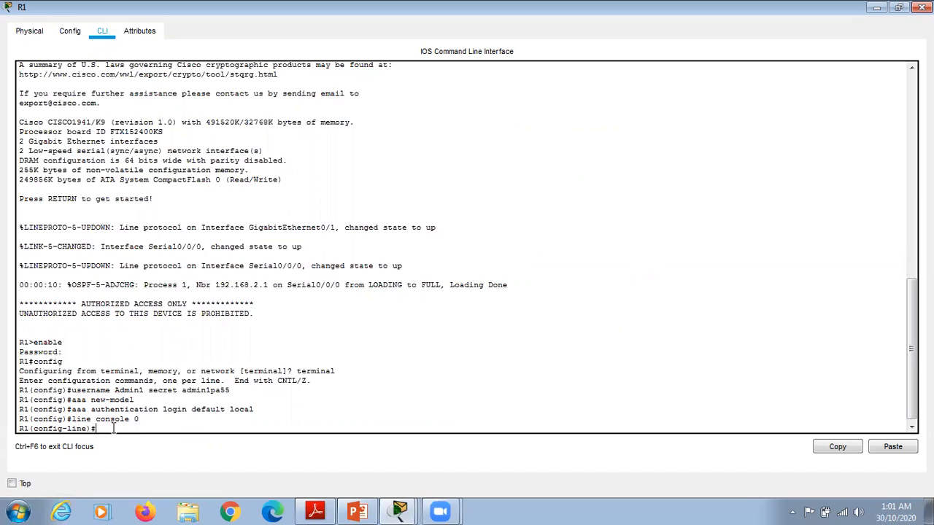
type("login authentication d")
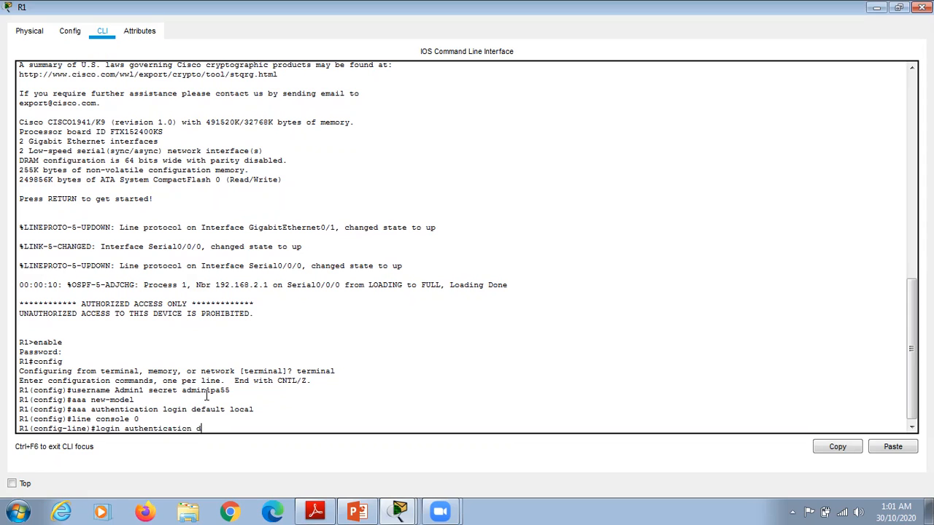
type("efault")
key("Return")
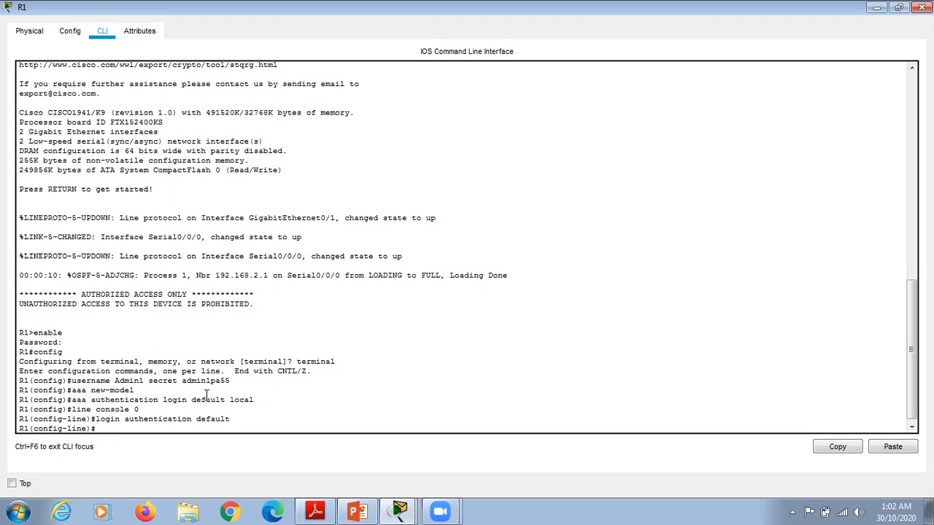
type("end")
key("Return")
- Exit and log back into R1's console with the local Admin1 account
key("Return")
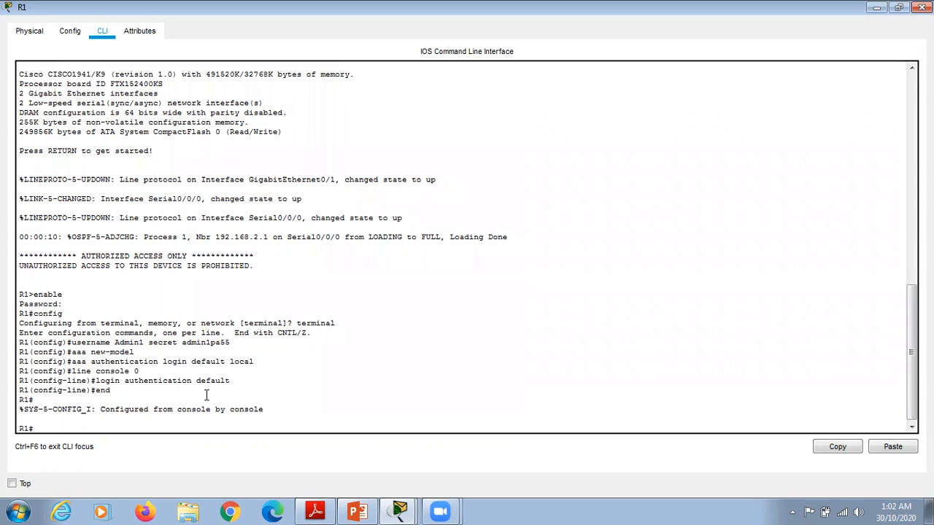
type("exit")
key("Return")
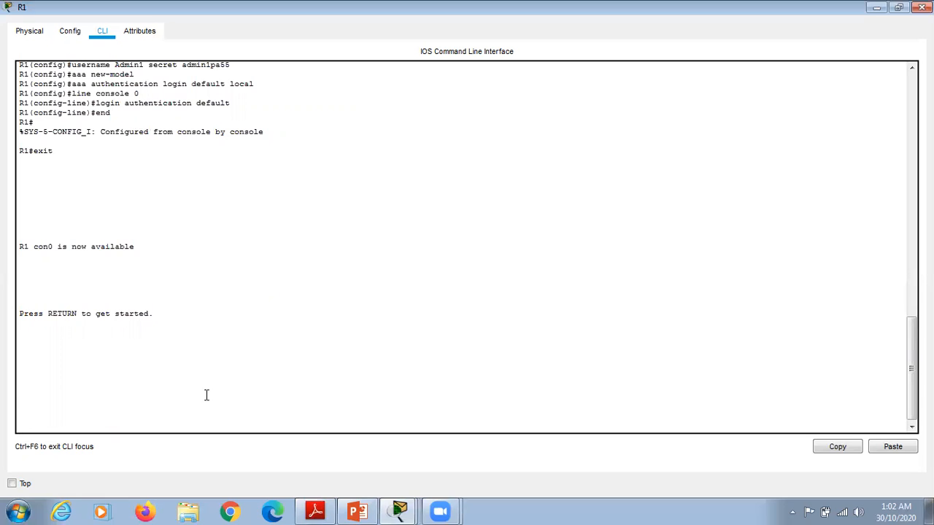
key("Return")
type("Admin1")
key("Return")
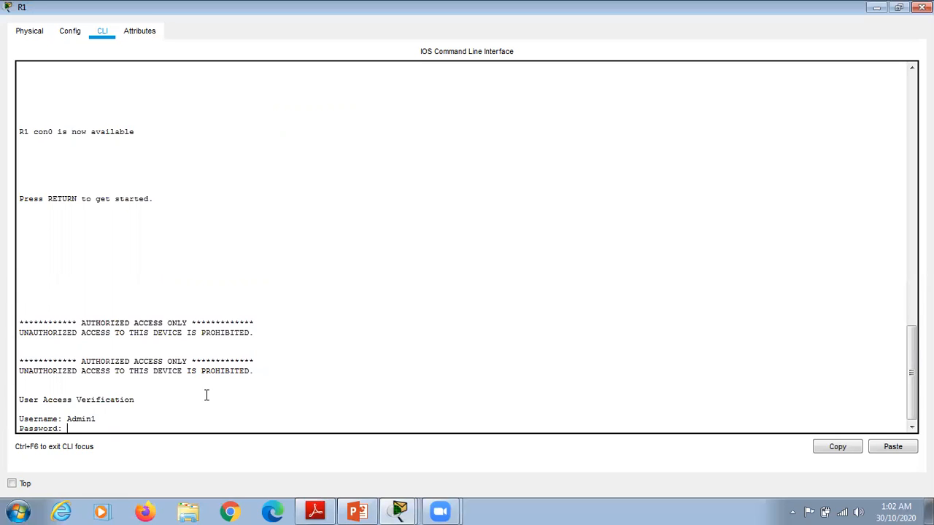
key("Return")
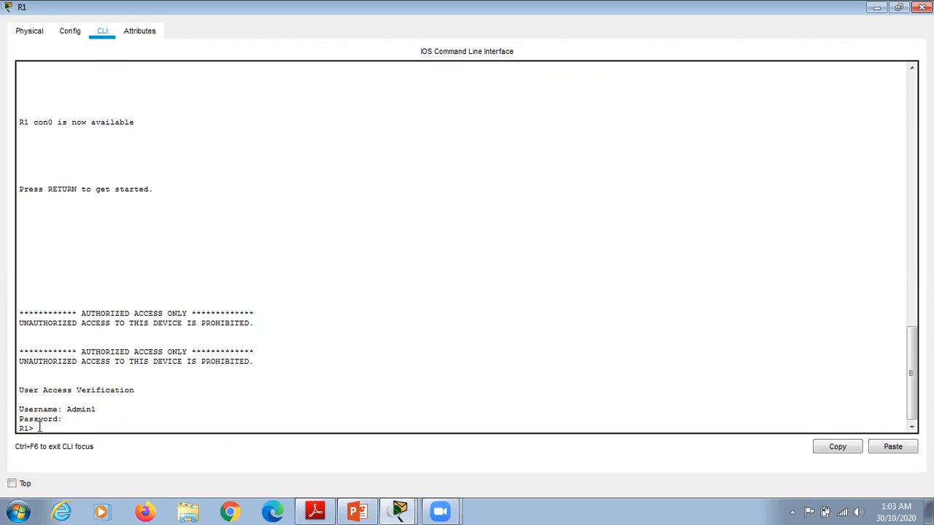
- Enter privileged mode with the enable password and switch to global configuration mode
type("enable")
key("Return")
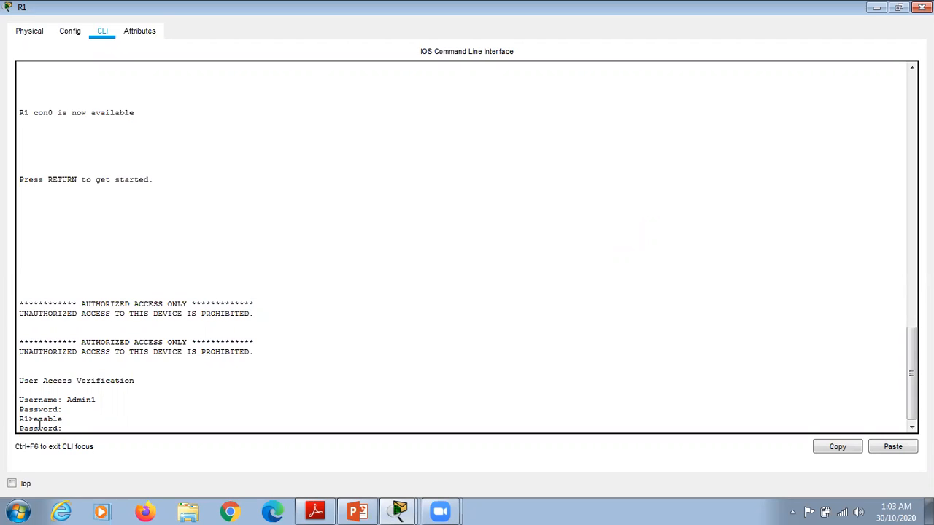
key("Return")
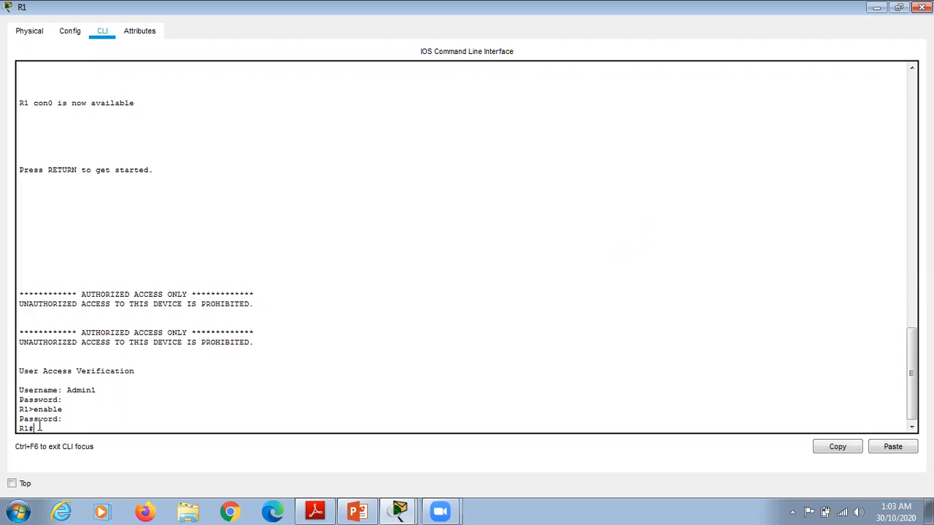
type("config")
key("Return")
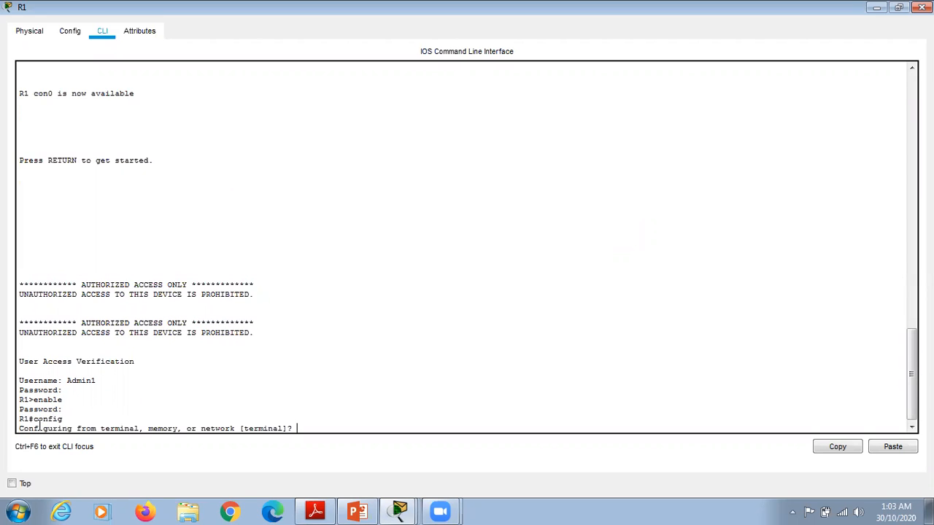
type("terminal")
key("Return")
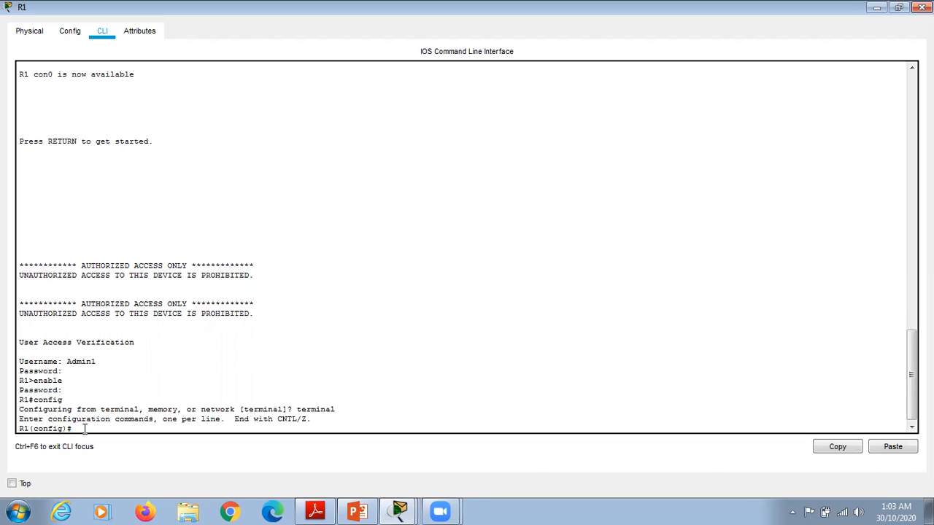
- Set R1's IP domain name to ccnasecurity.com
type("ip domain-name ccnasecurity.com")
key("Return")
type("y")
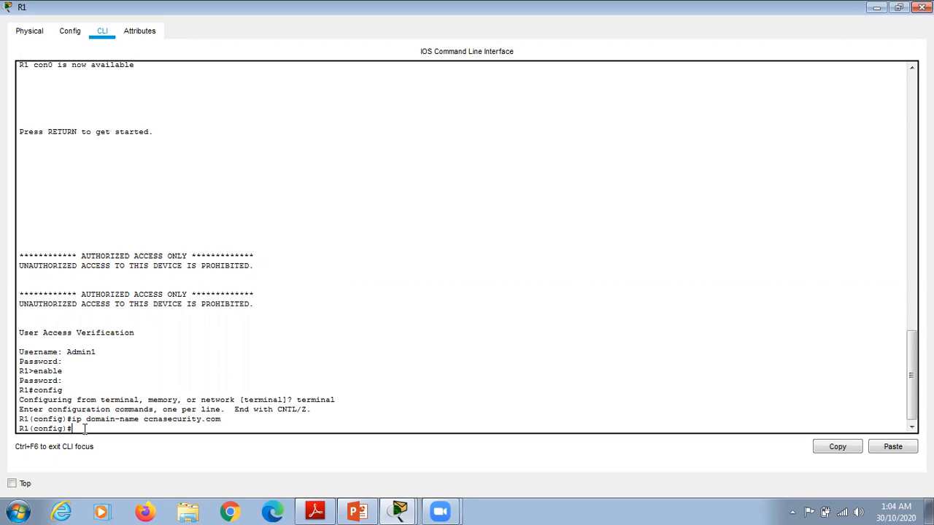
- Generate 1024-bit RSA keys with crypto key generate rsa, correcting the 'ket' typo
type("crypto ket generate rsa")
key("Return")
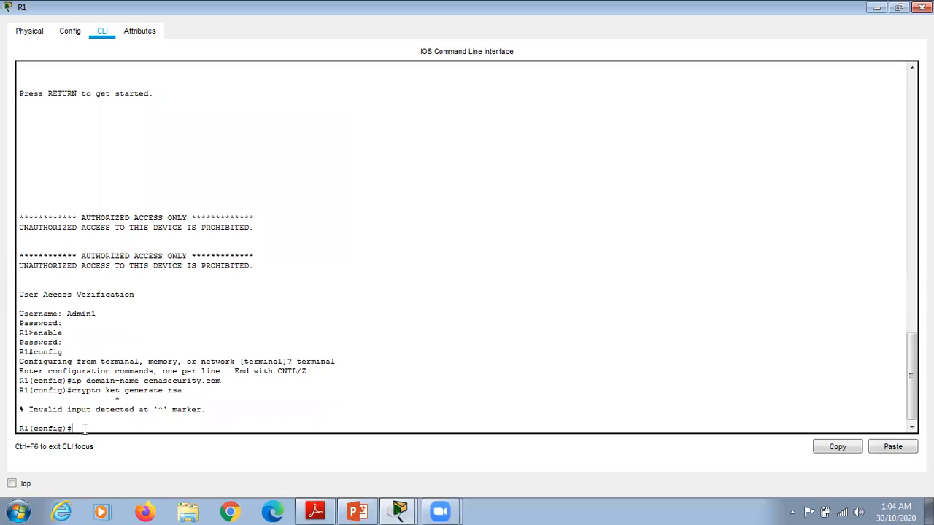
key("Up")
key("Left")
key("Left")
key("Left")
key("Left")
key("Left")
key("Delete")
type("y")
key("Return")
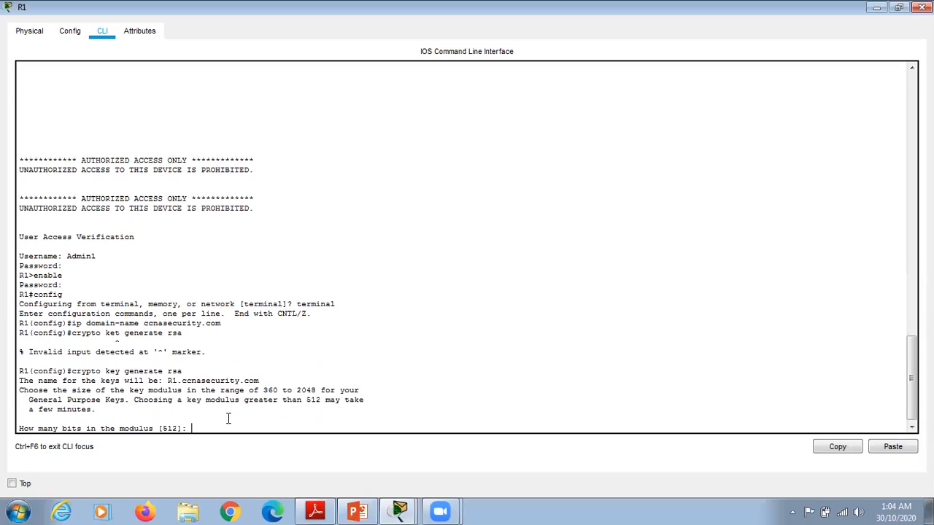
type("1024")
key("Return")
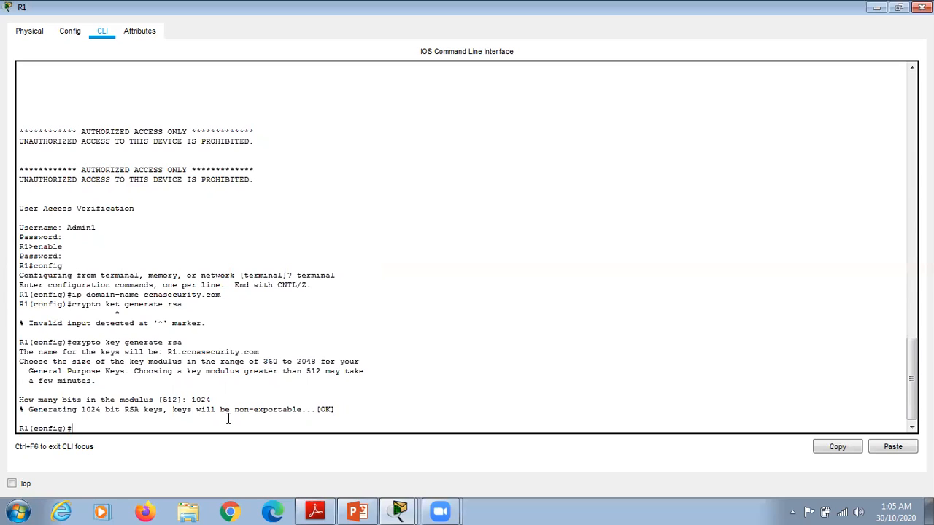
- Define the AAA login list SSH-LOGIN using local authentication, fixing the misspelled keyword
type("aaa authenticate login S")
type("S")
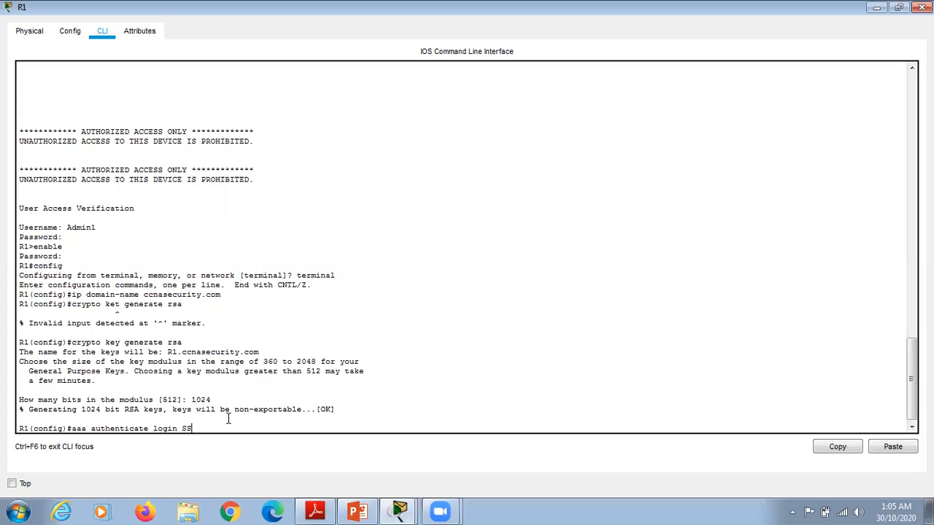
type("H-LOGIN local")
key("Return")
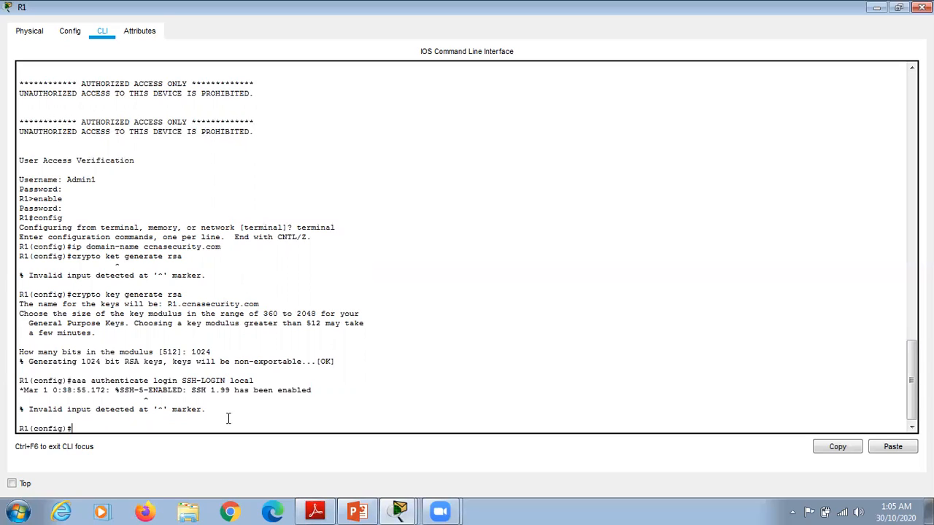
key("Up")
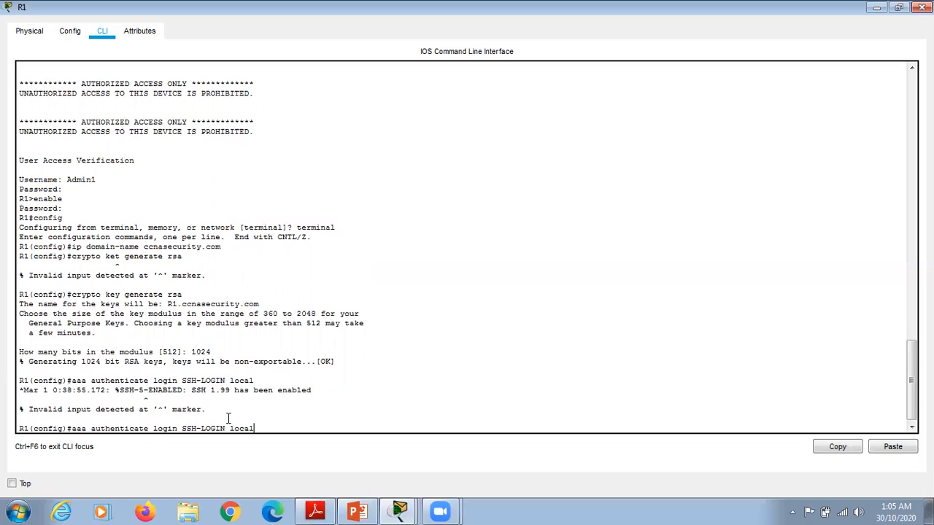
key("Left")
key("Left")
key("Left")
key("Left")
key("Left")
key("Left")
key("Left")
key("Left")
key("Left")
key("Left")
key("Left")
key("Left")
key("Left")
key("Left")
key("Left")
key("Left")
key("Left")
key("Left")
key("Left")
key("Left")
key("Left")
key("Left")
key("BackSpace")
type("ion")
key("Return")
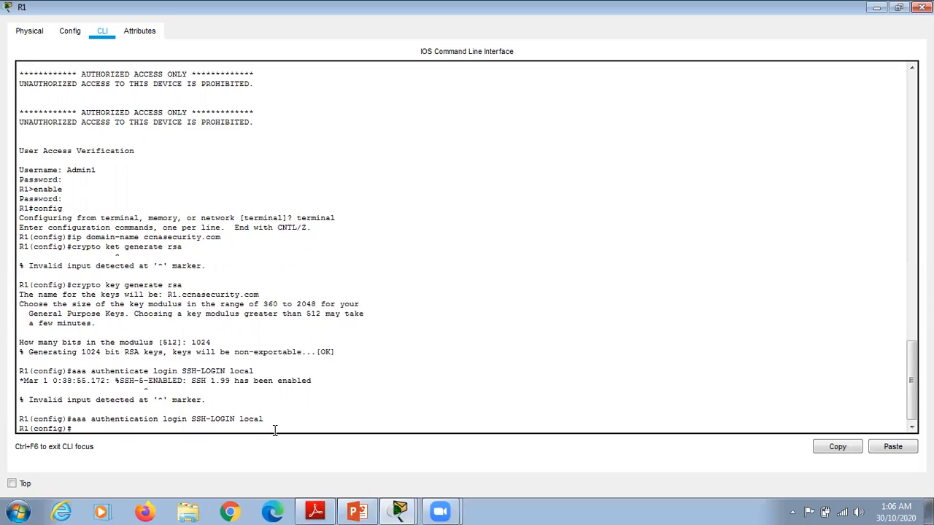
- Enter line configuration for vty lines 0 to 4
type("line vty 0")
type("4")
key("Return")
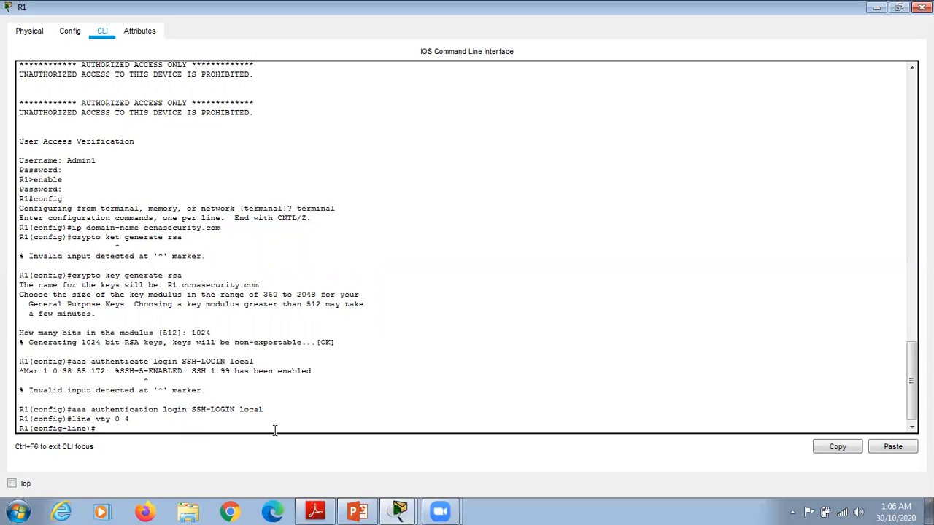
- Apply SSH-LOGIN login authentication to R1's vty lines, fixing the 'aythentication' typo
type("login aythentication SS")
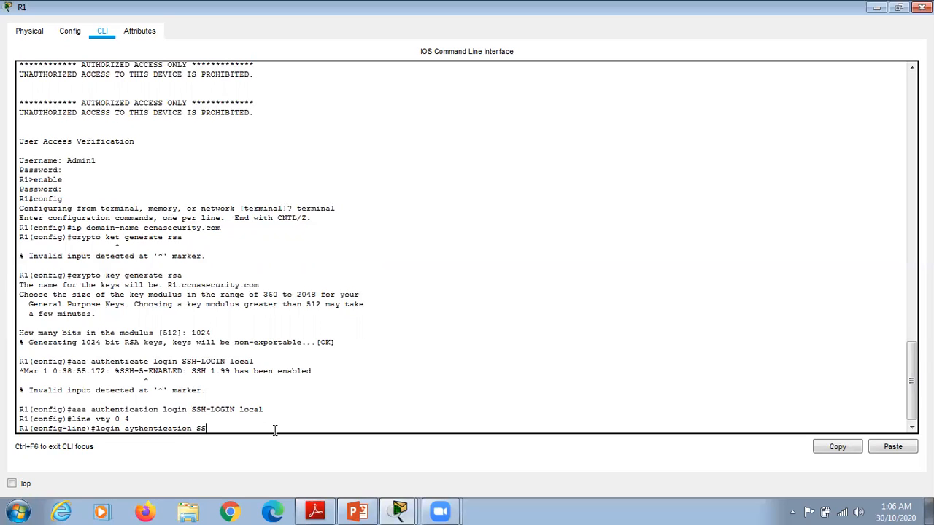
type("H-LOGIN")
key("Return")
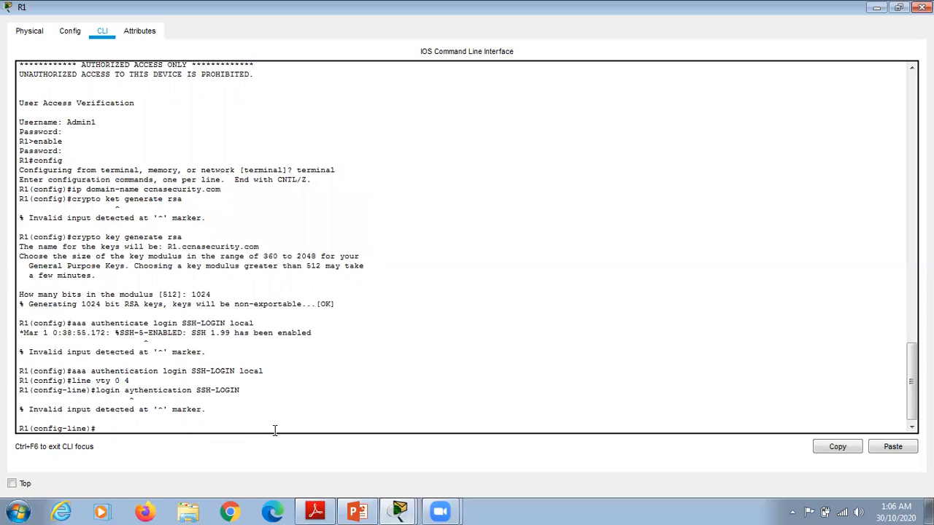
key("Up")
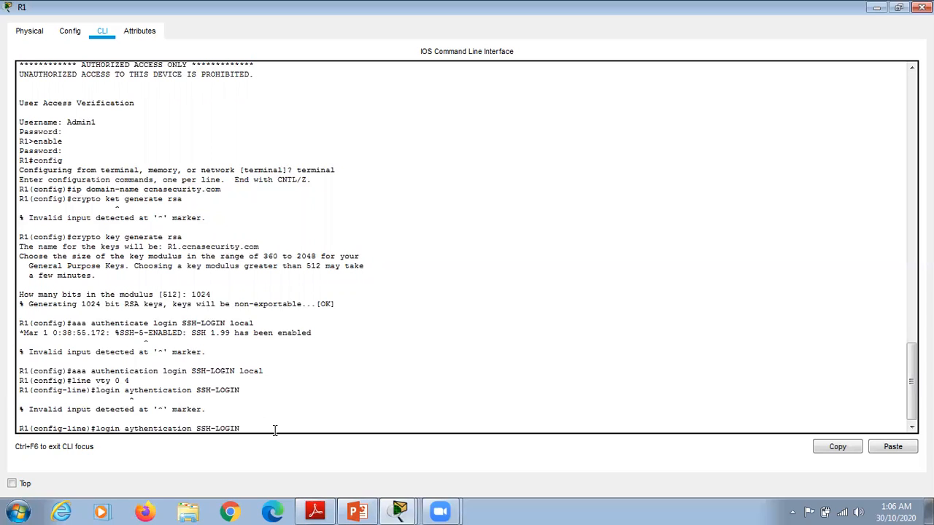
key("Left")
key("Left")
key("Left")
key("Left")
key("Left")
key("Left")
key("Left")
key("Left")
key("Left")
key("BackSpace")
type("u")
key("Return")
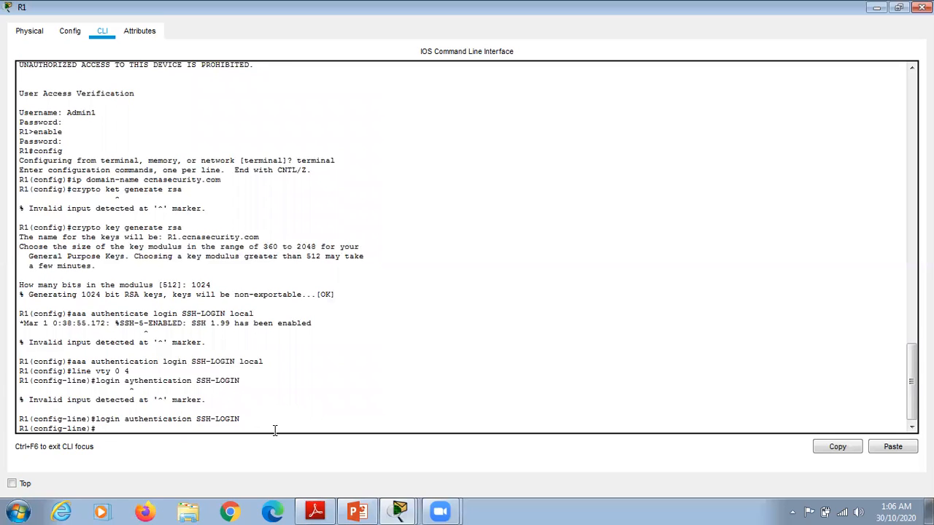
- Restrict R1's vty lines to SSH-only transport and exit configuration mode
type("transport input ssh")
key("Return")
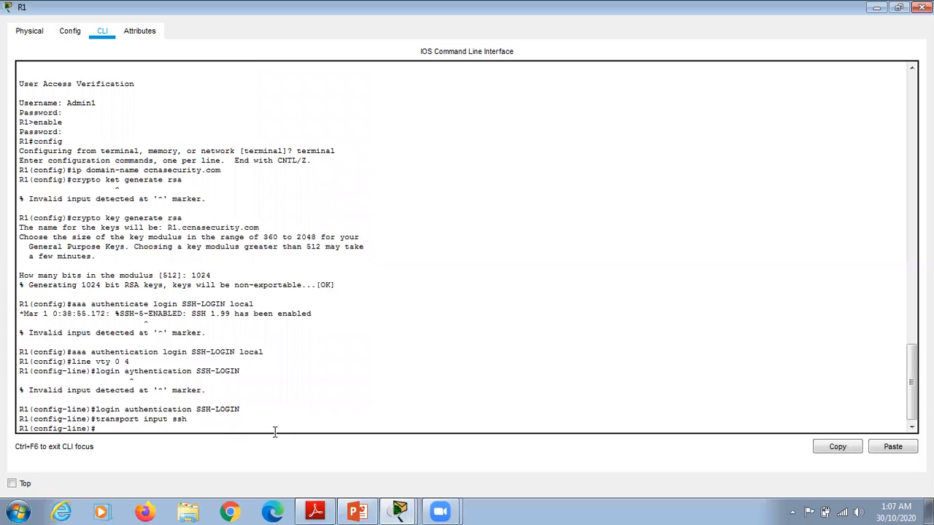
type("end")
key("Return")
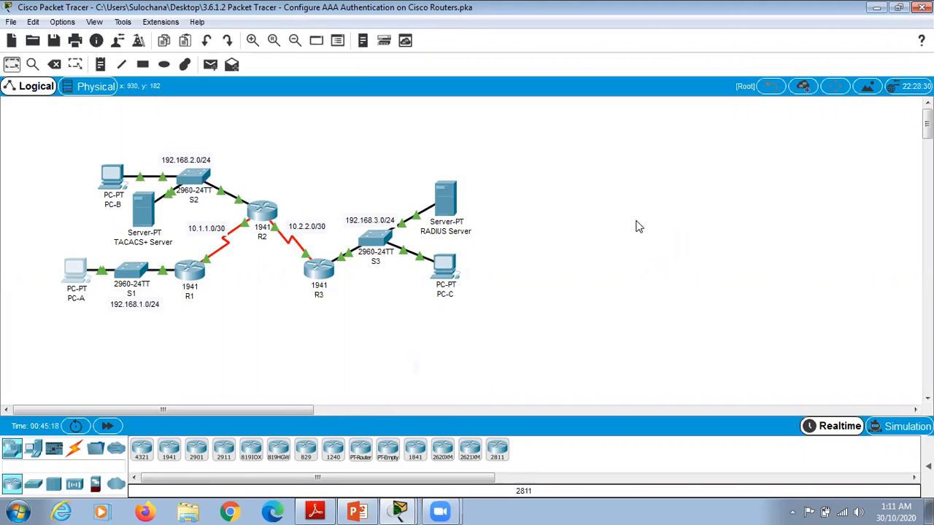
- SSH from PC-A to R1 at 192.168.1.1 as the admin user and confirm the R1> prompt
left_click(75, 271)
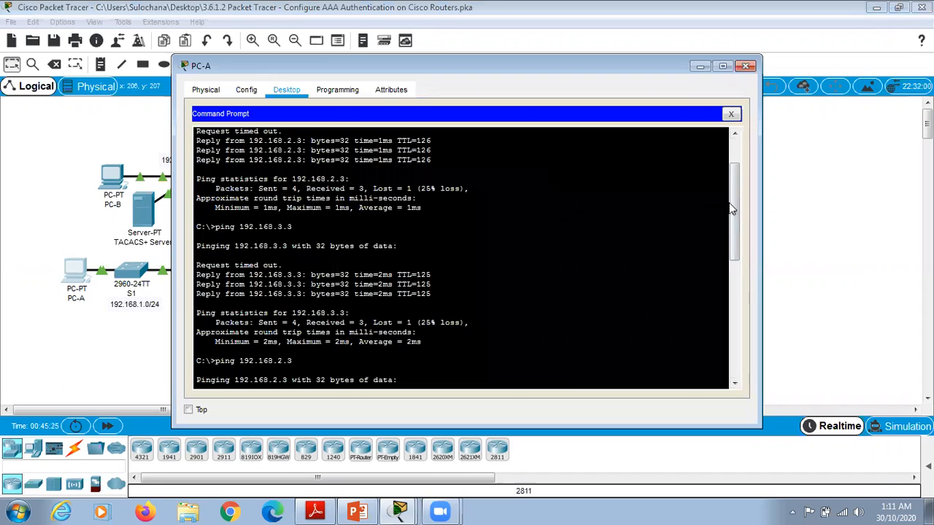
left_click_drag(731, 214, 719, 350)
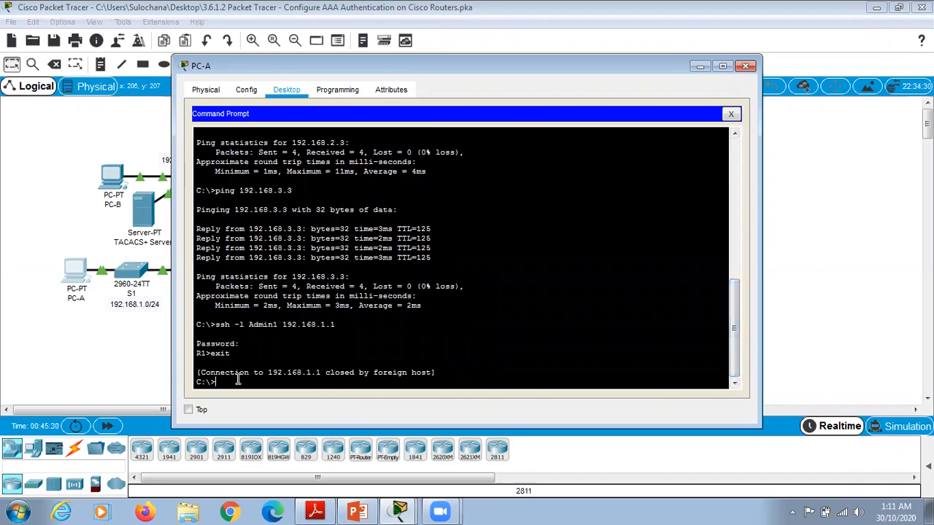
type("ssh -l Admin1 192.")
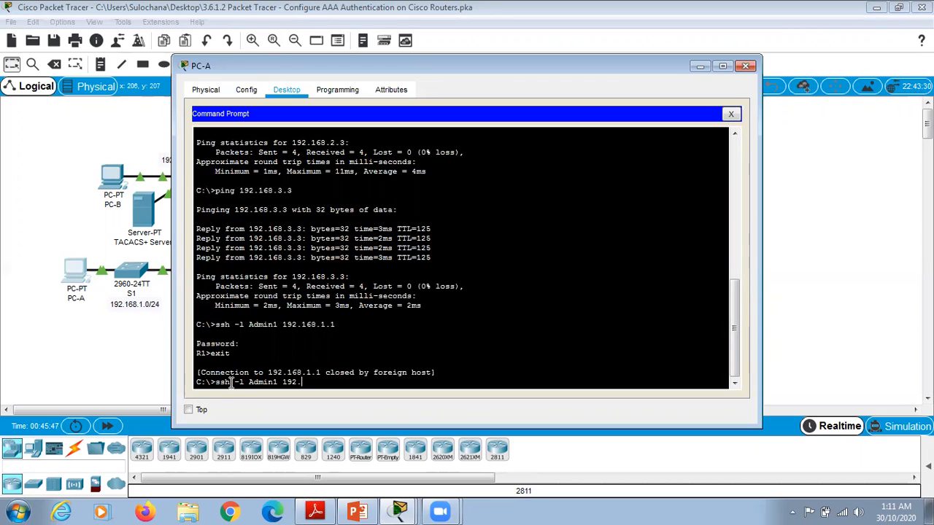
type("168.1.1")
key("Return")
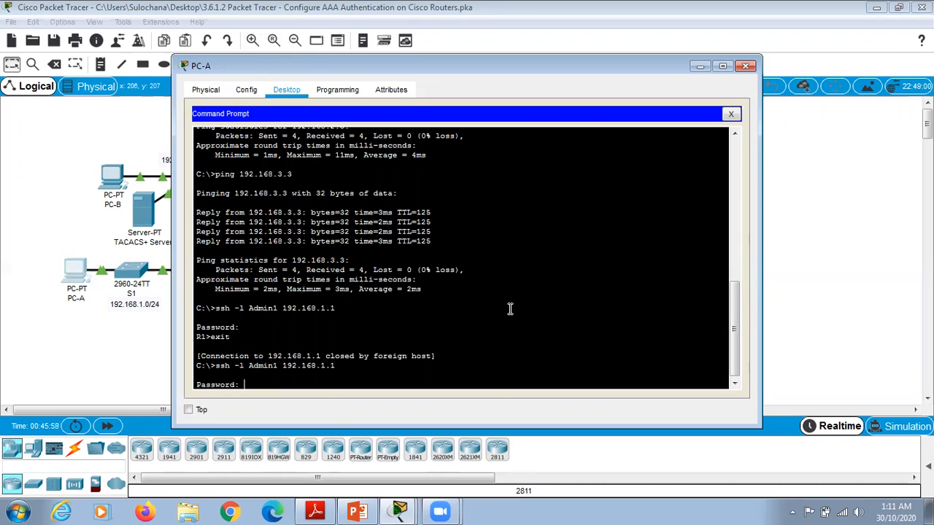
key("Return")
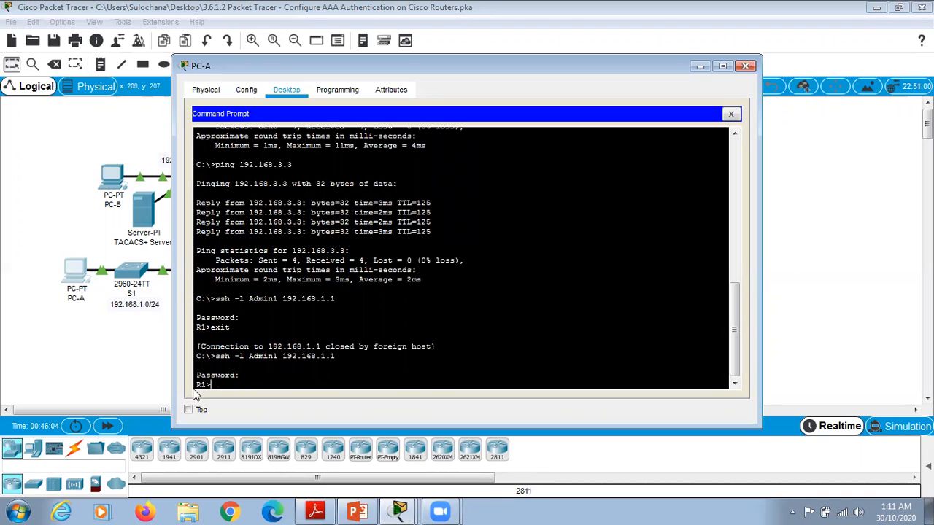
left_click_drag(196, 386, 221, 386)
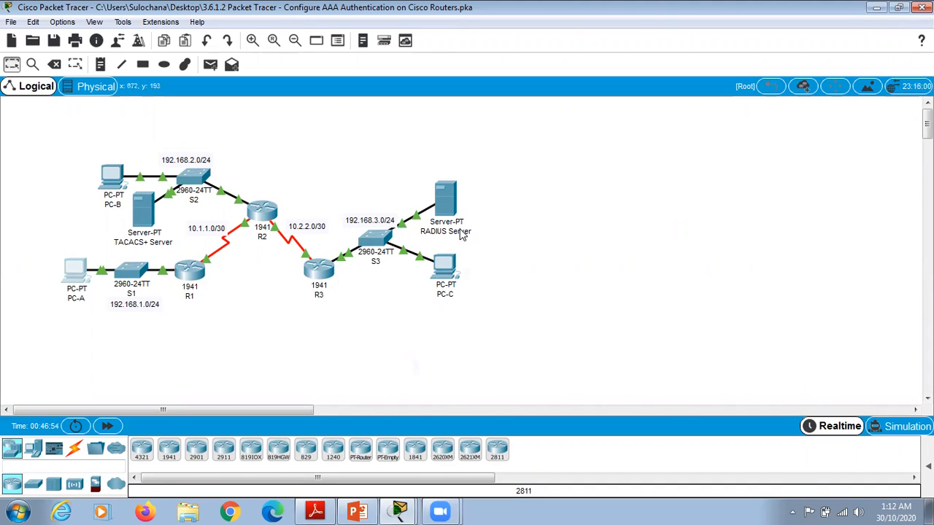
left_click(267, 211)
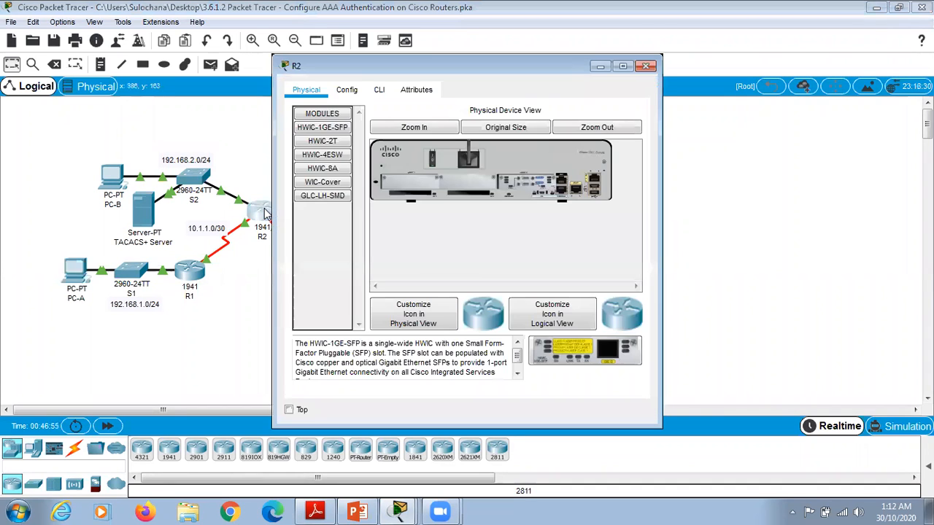
- Bring R2's CLI to privileged mode, then enter global configuration with 'config terminal'
left_click(380, 89)
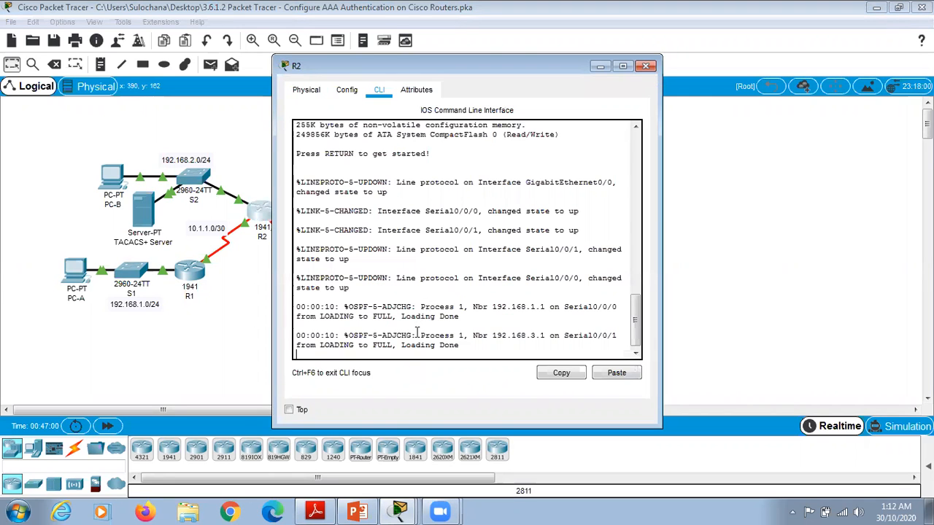
key("Return")
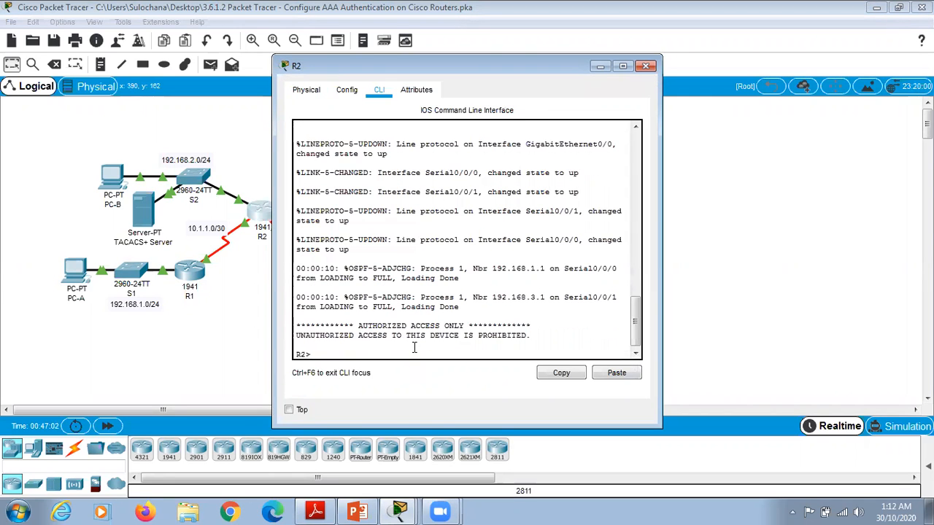
type("nable")
key("Return")
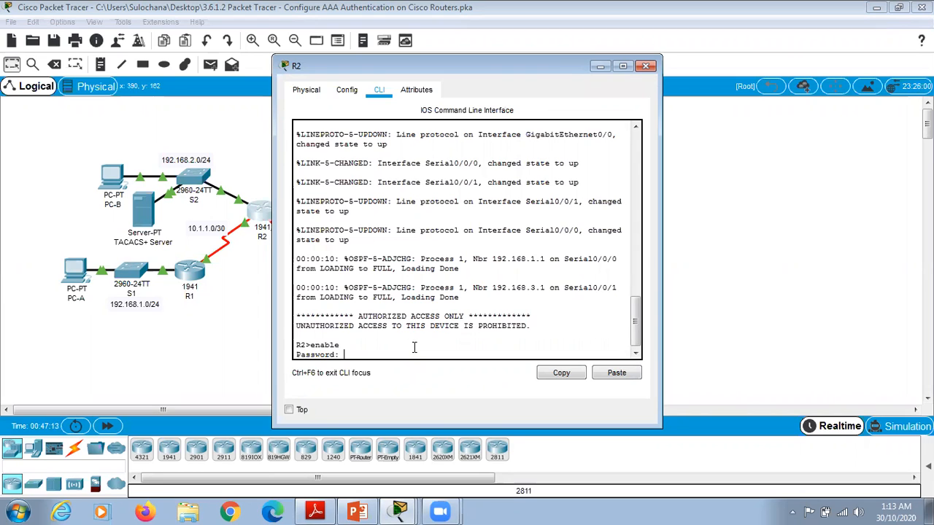
key("Return")
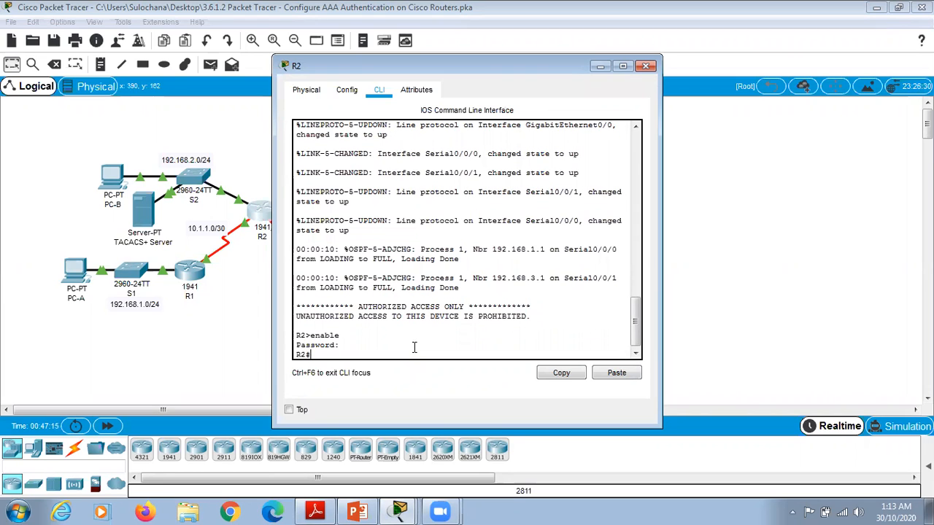
type("config")
key("Return")
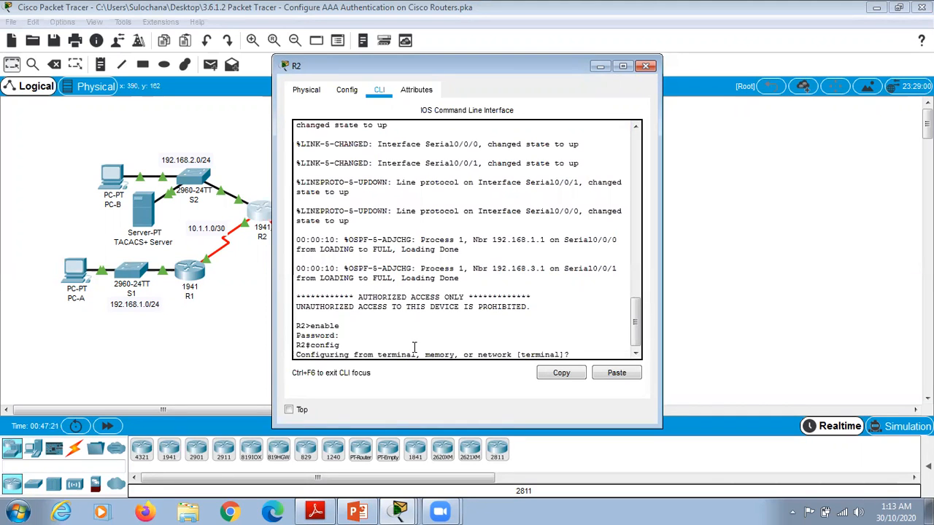
type("terminal")
key("Return")
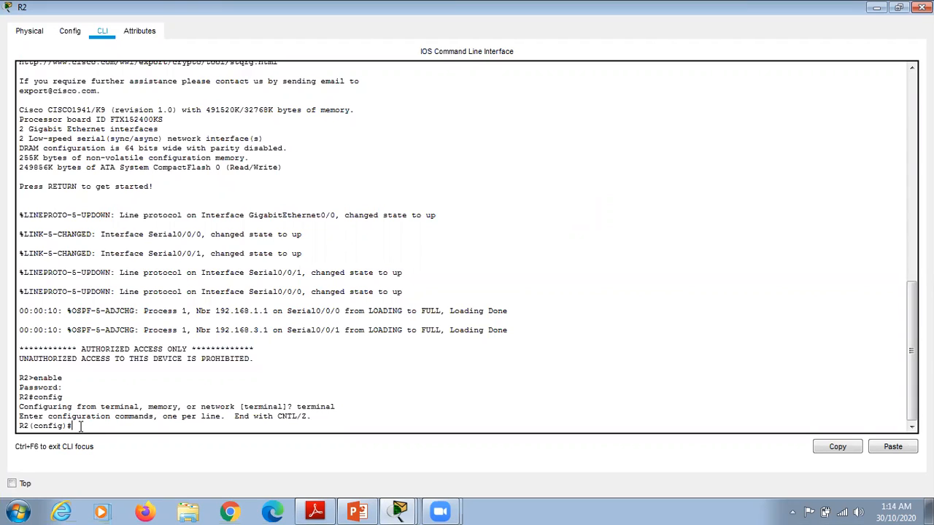
- Create R2's local admin user with a secret password and restore the console window
type("username Admin2 secret admin")
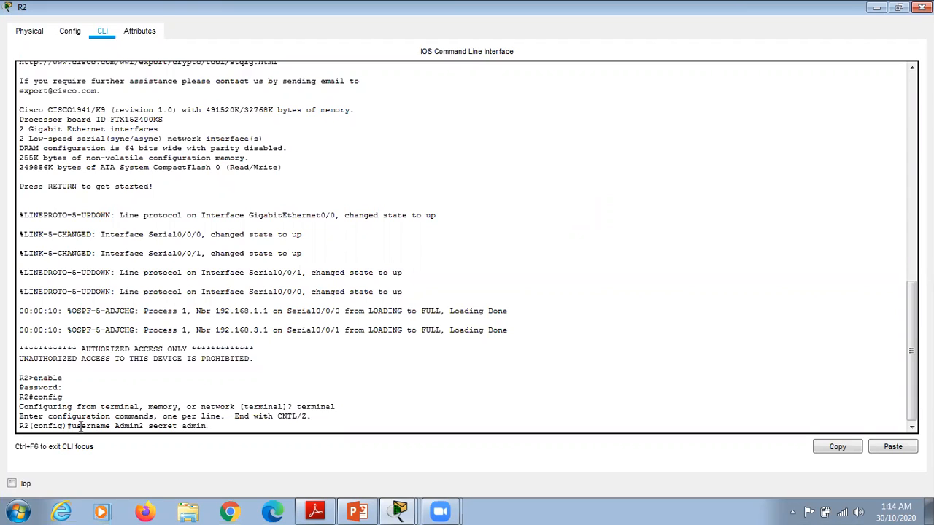
type("2pa55")
key("Return")
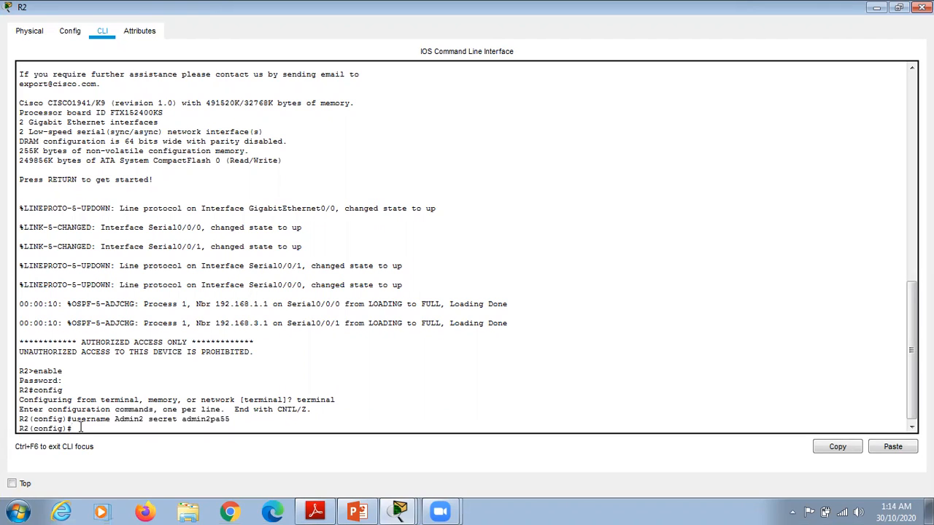
double_click(441, 9)
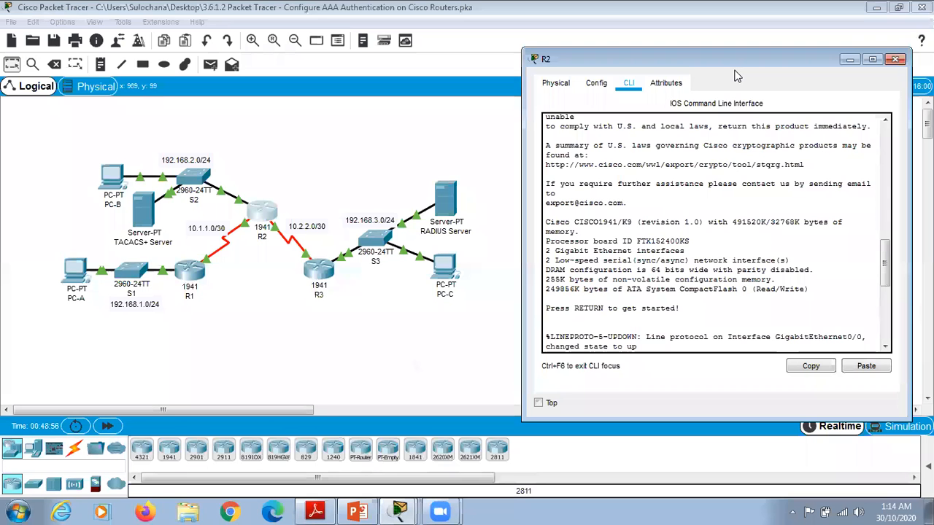
left_click(143, 218)
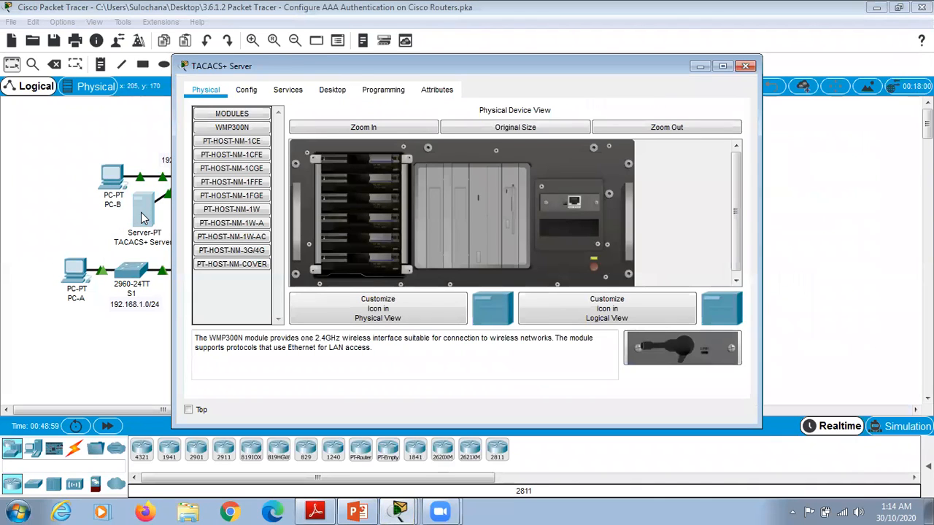
left_click(289, 91)
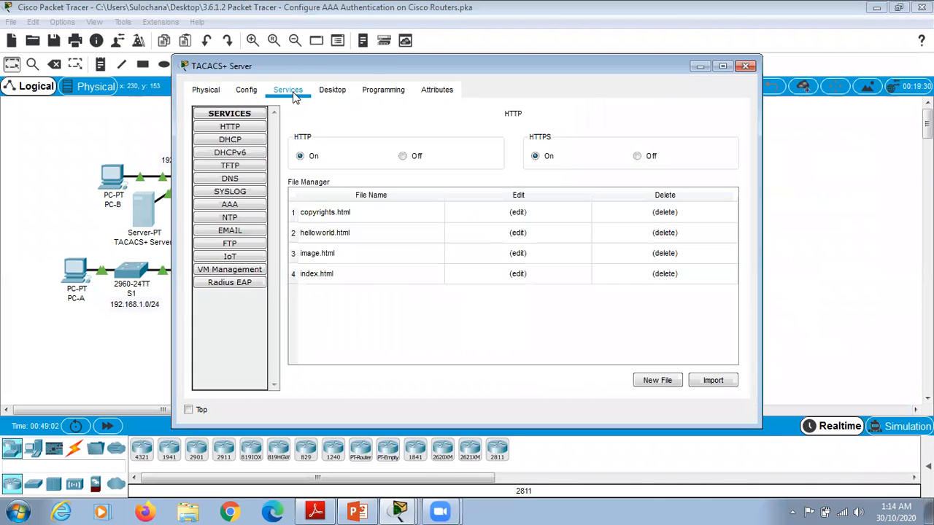
left_click(230, 207)
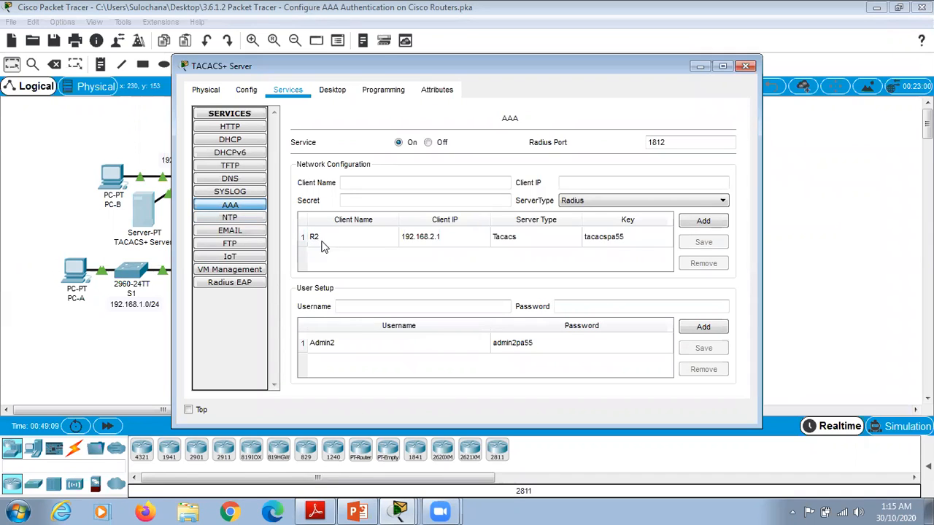
left_click(313, 237)
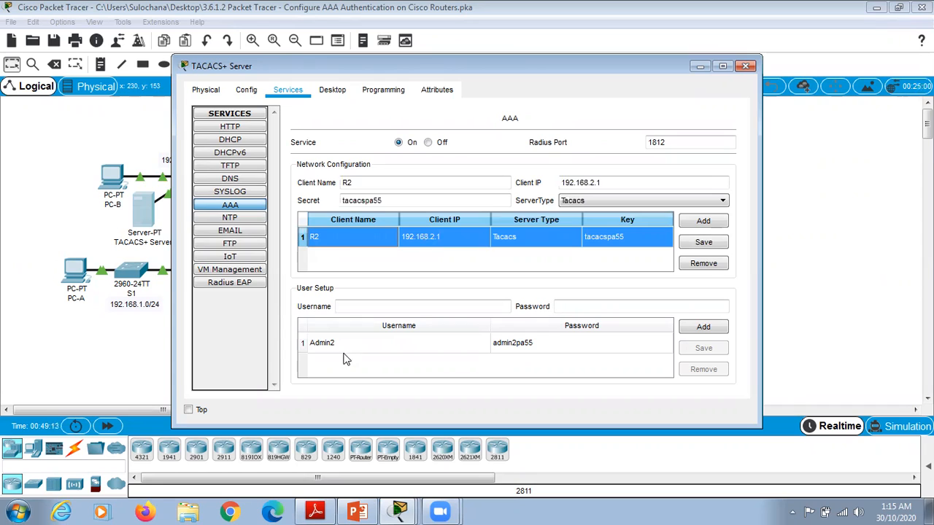
left_click(316, 346)
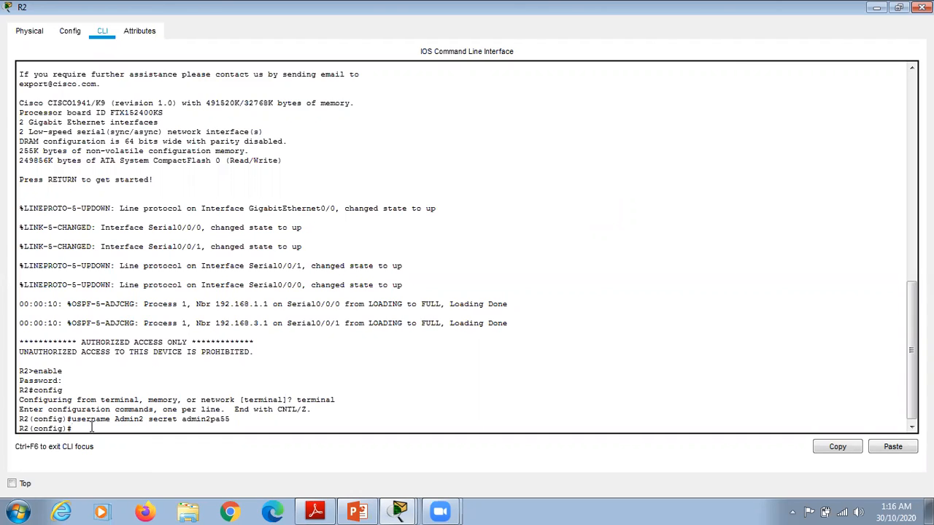
- Set R2's TACACS+ server to 192.168.2.2 with its shared key and enable aaa new-model
type("tacacs-server host 192.168")
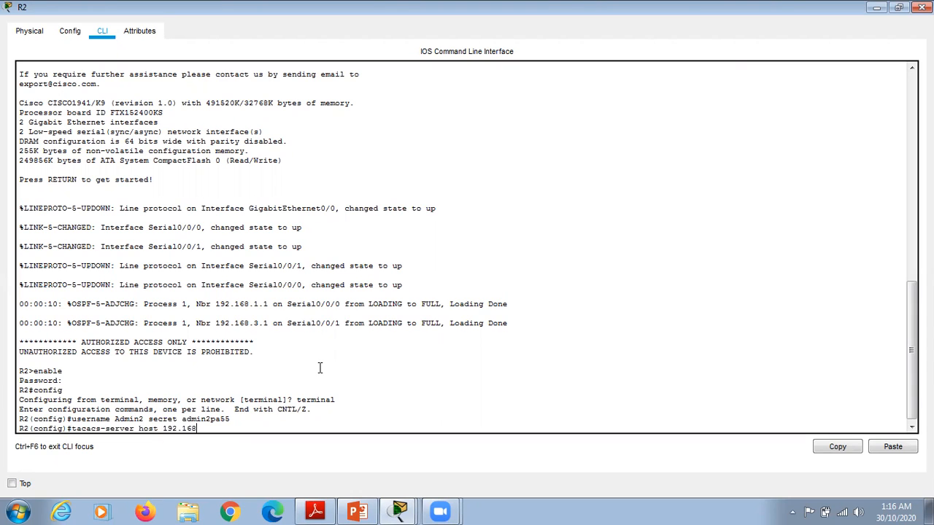
type(".2.2")
key("Return")
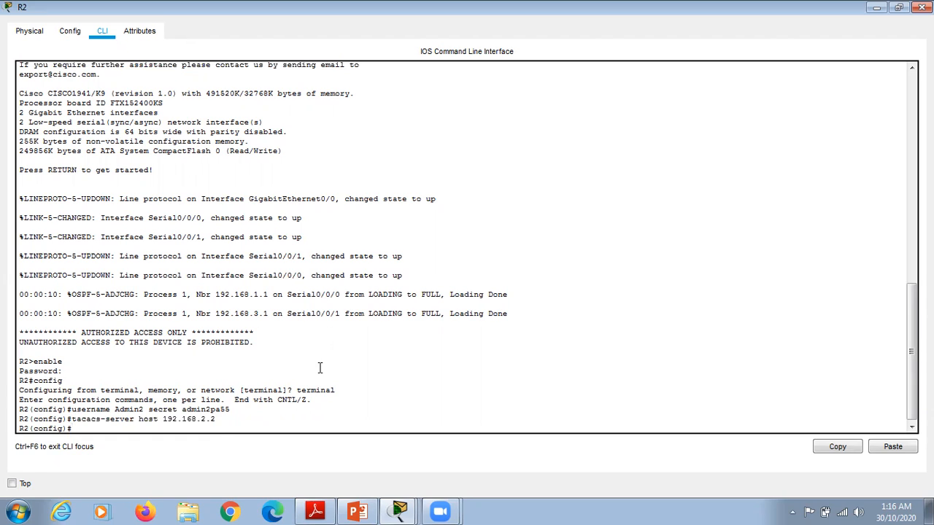
type("tacacs-server key tacacs")
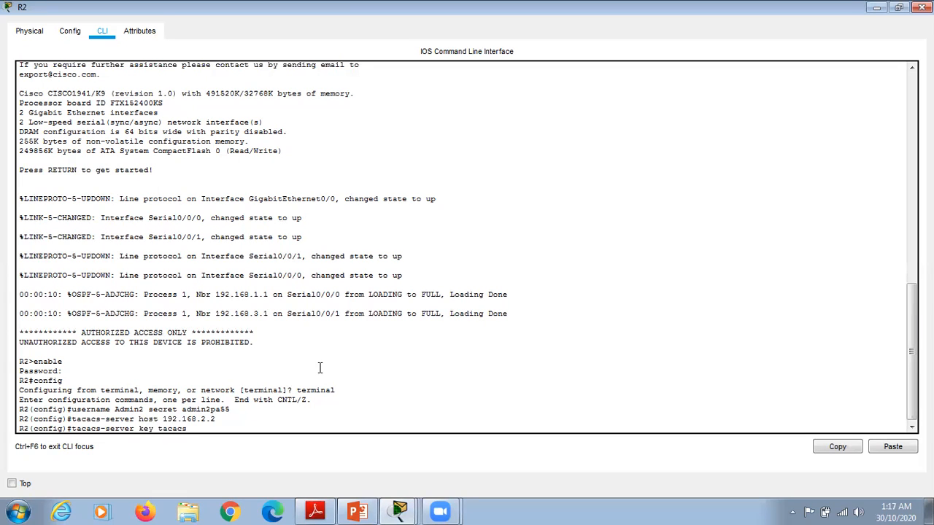
type("pa55")
key("Return")
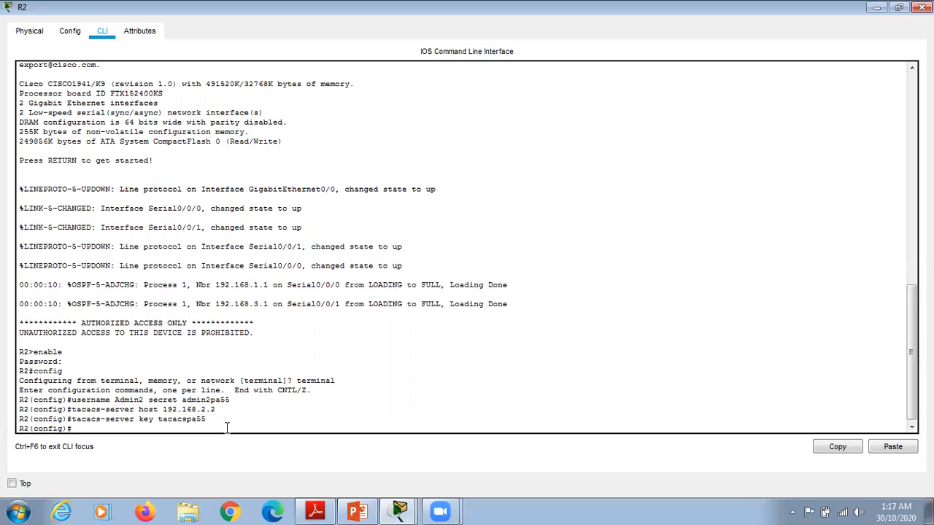
type("aaa new-model")
key("Return")
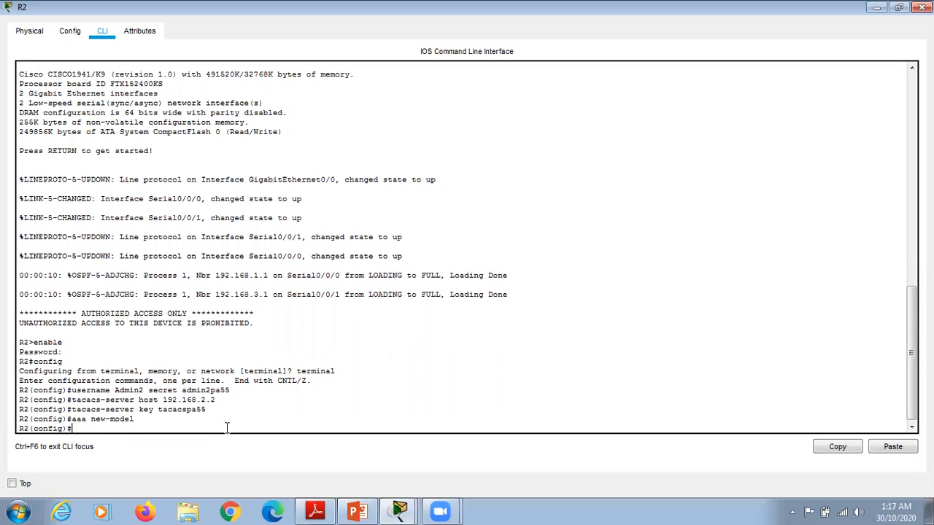
- Define R2's default login list as group tacacs+ with local fallback
type("aaa authentication log")
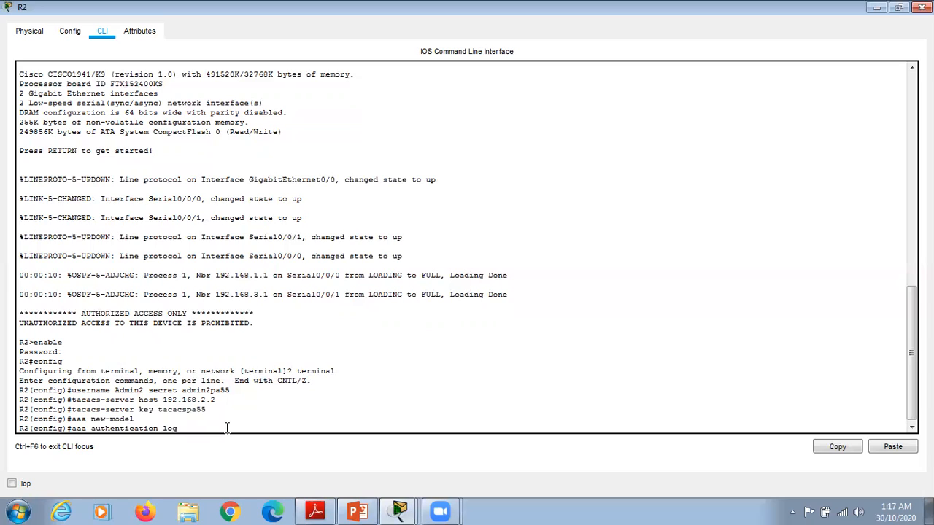
type("in default")
type("group tacacs+ local")
key("Return")
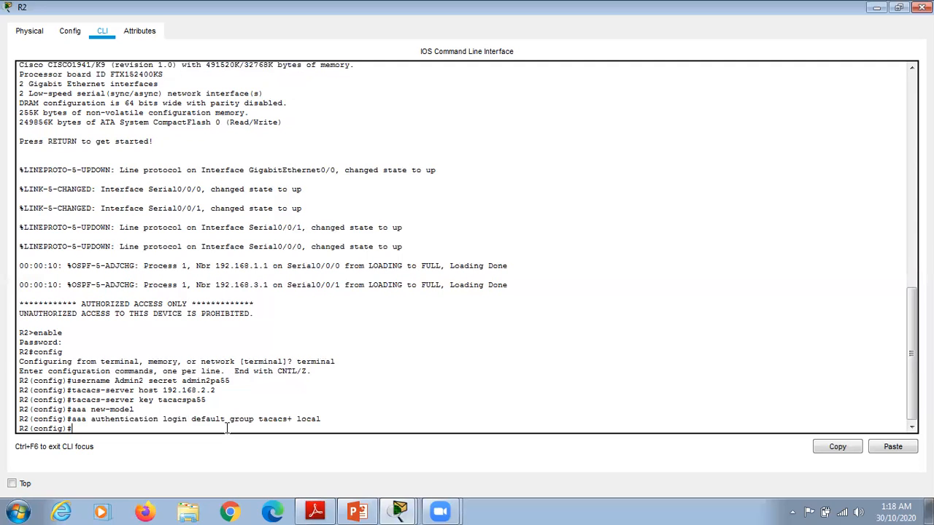
- Apply default login authentication to console line 0, then end and exit
type("line console 0")
key("Return")
type("login")
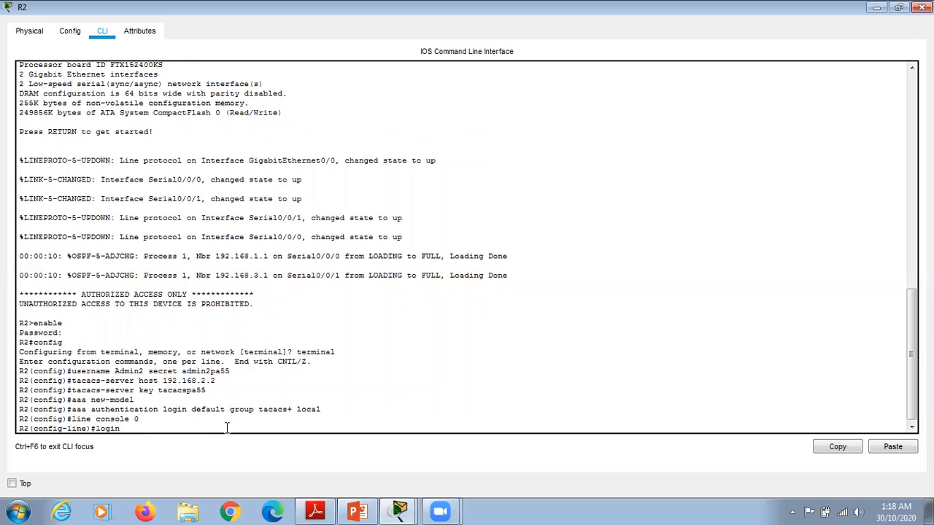
type("authentication")
type("default")
key("Return")
type("en")
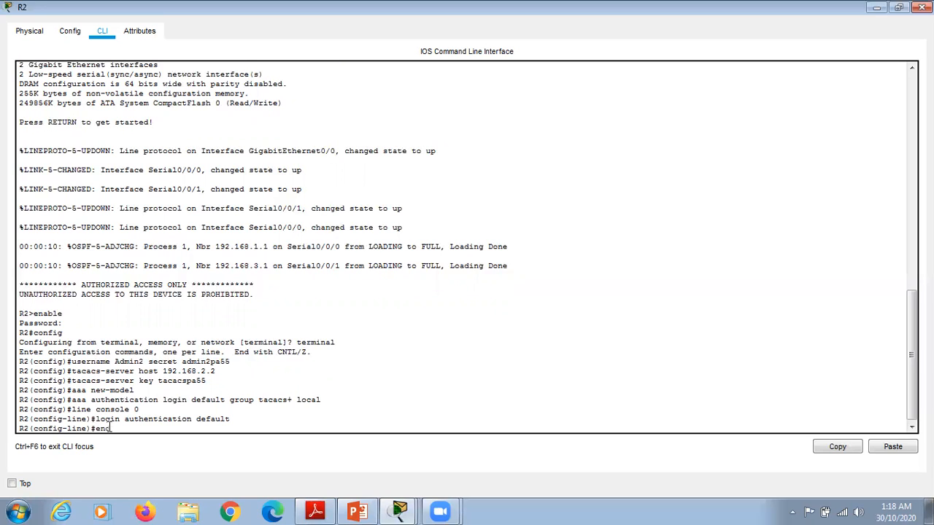
type("d")
key("Return")
key("Return")
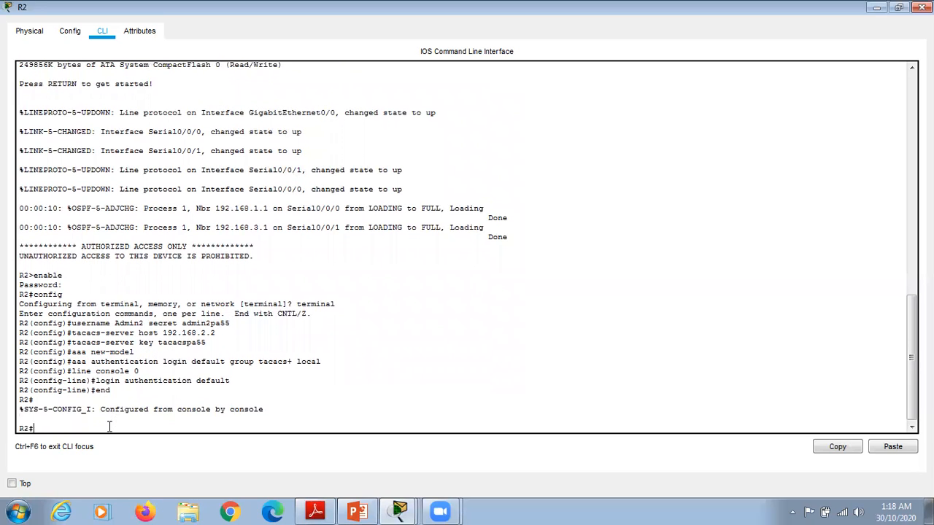
type("exit")
key("Return")
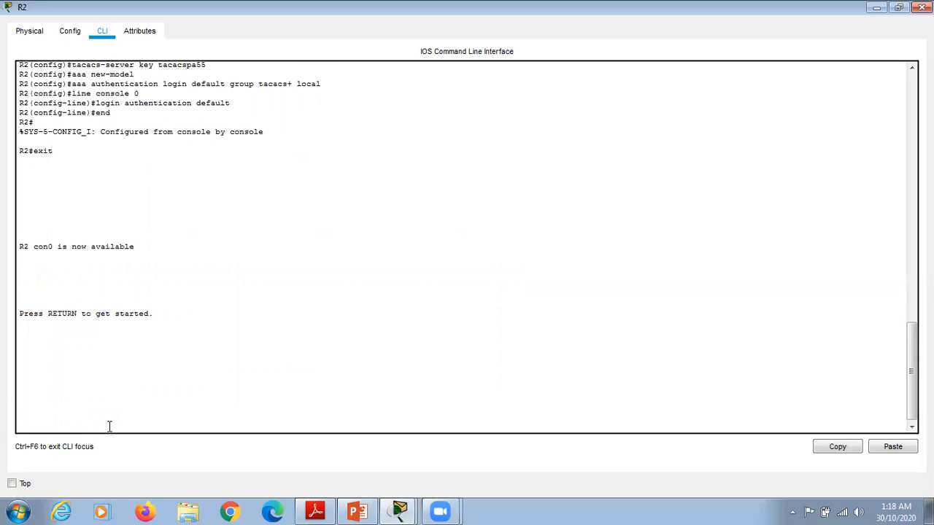
- Log back in to R2's console with the admin username and password, then close R2's window
key("Return")
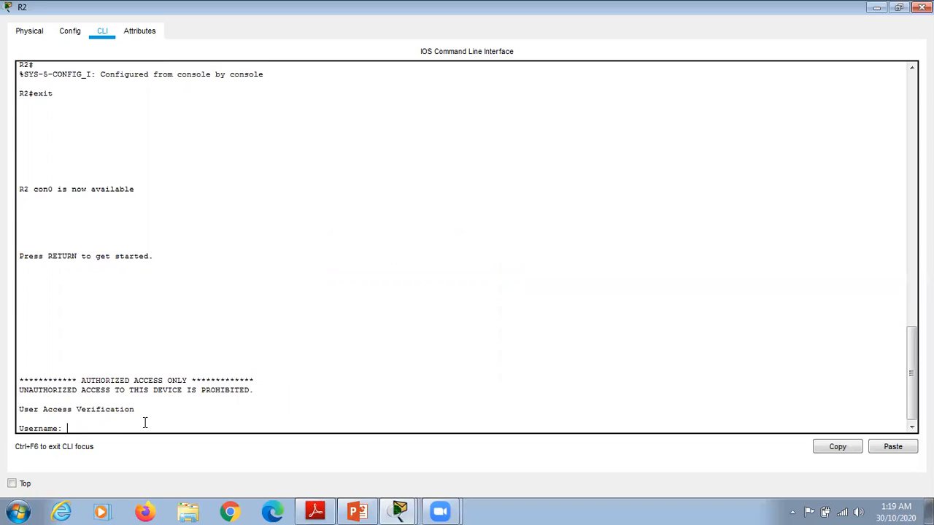
type("Admin2")
key("Return")
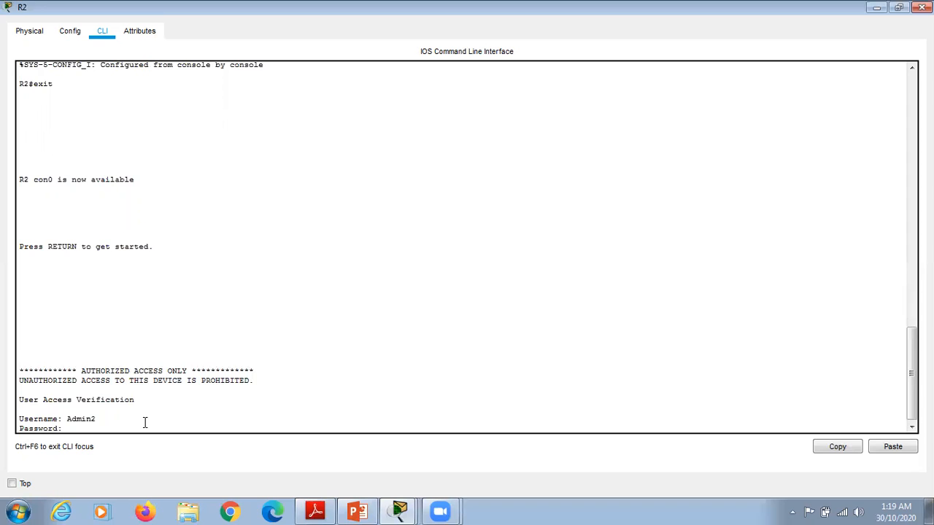
key("Return")
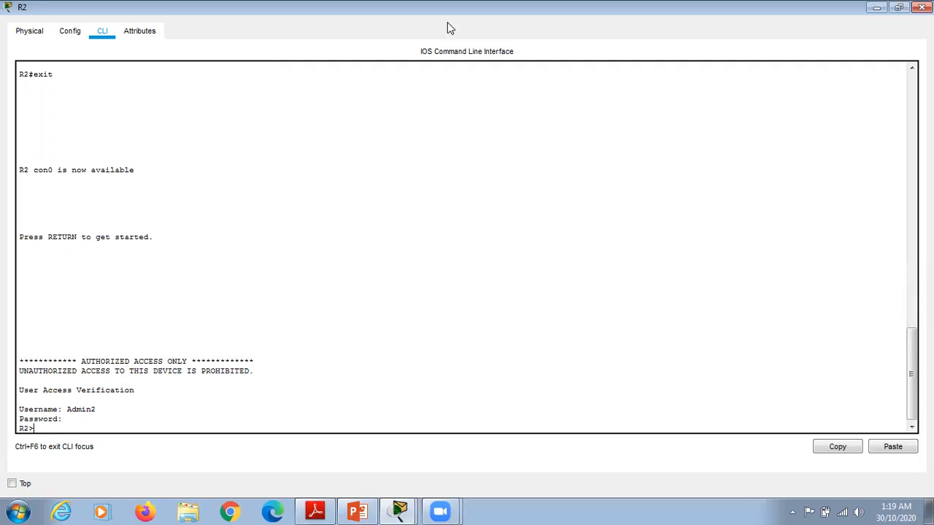
left_click(876, 7)
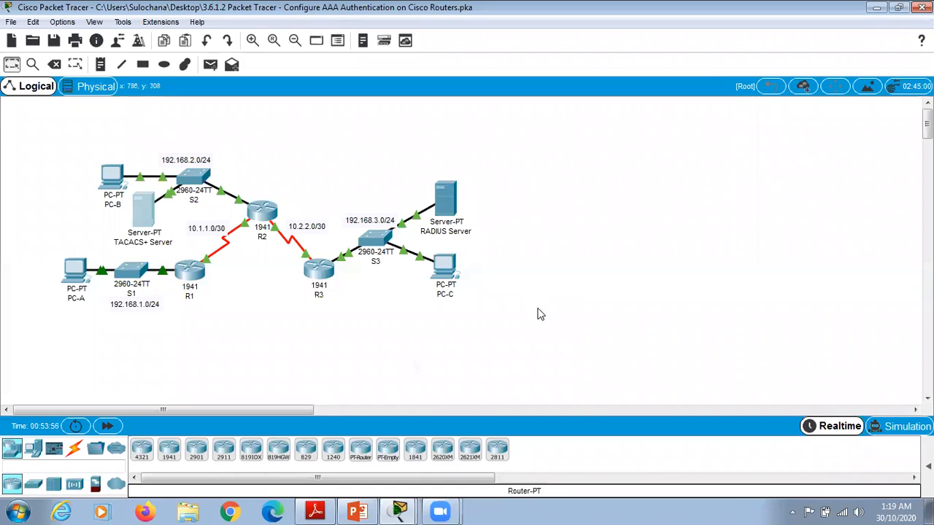
- Open R3's command line and enter privileged mode with its enable password
left_click(321, 274)
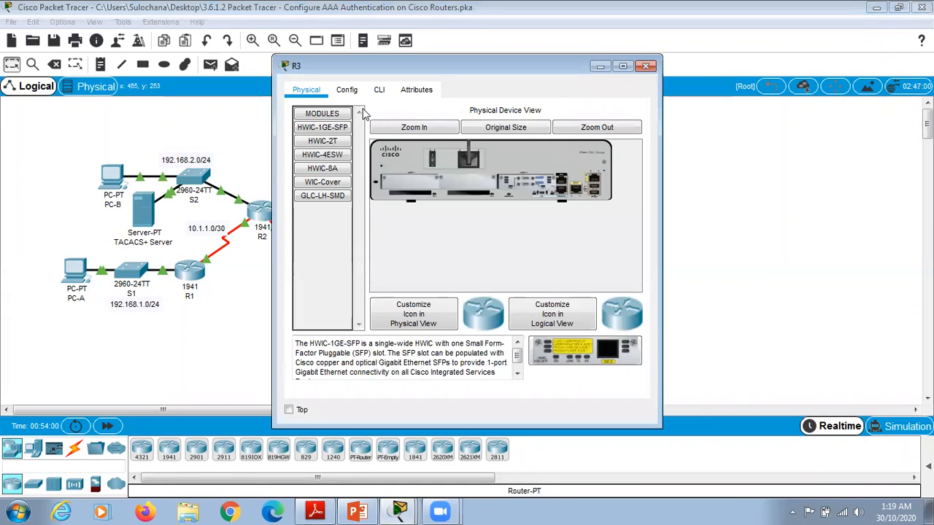
left_click(378, 93)
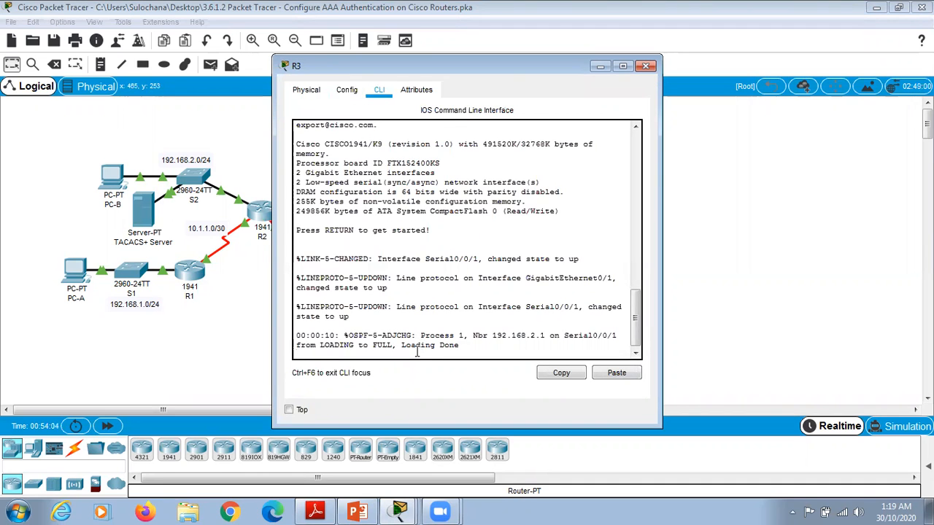
key("Return")
type("enable")
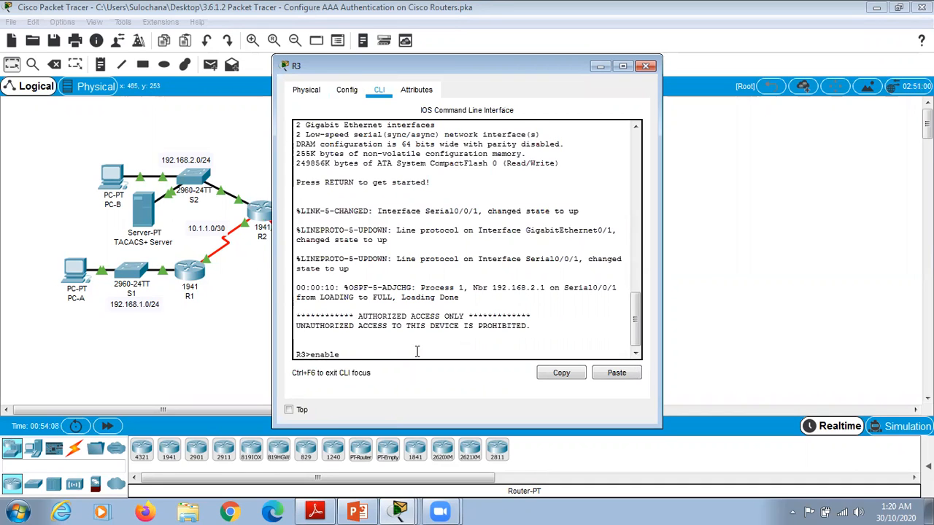
key("Return")
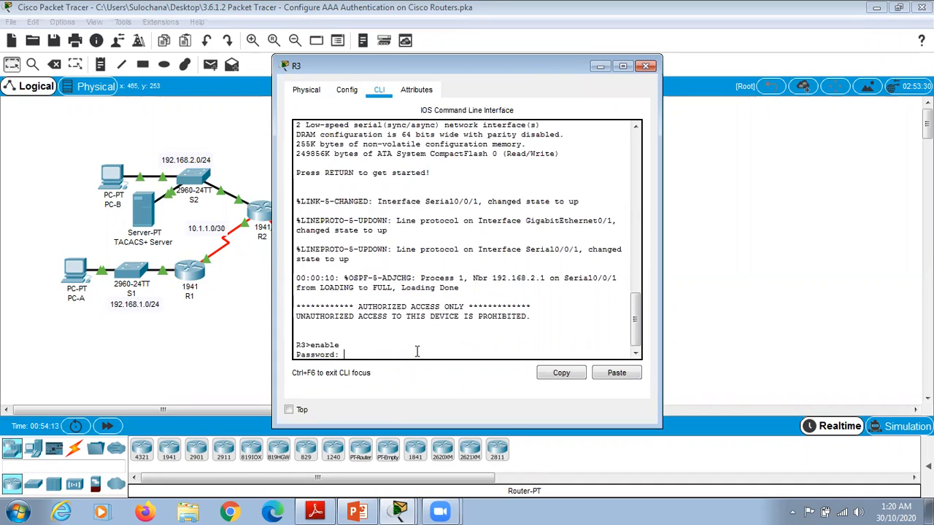
key("Return")
- Enter global configuration on R3 and add a local admin user with a secret password
type("config")
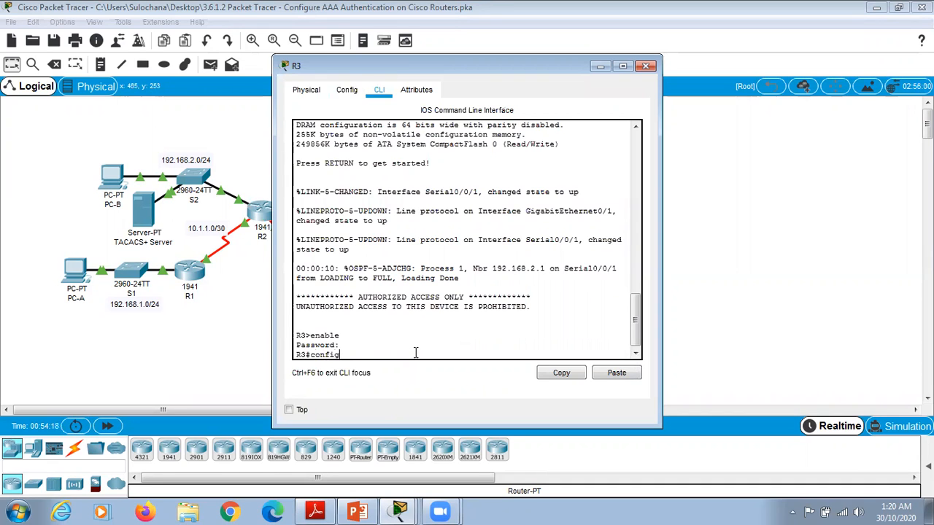
key("Return")
type("terminal, memory, or network [terminal]? terminal")
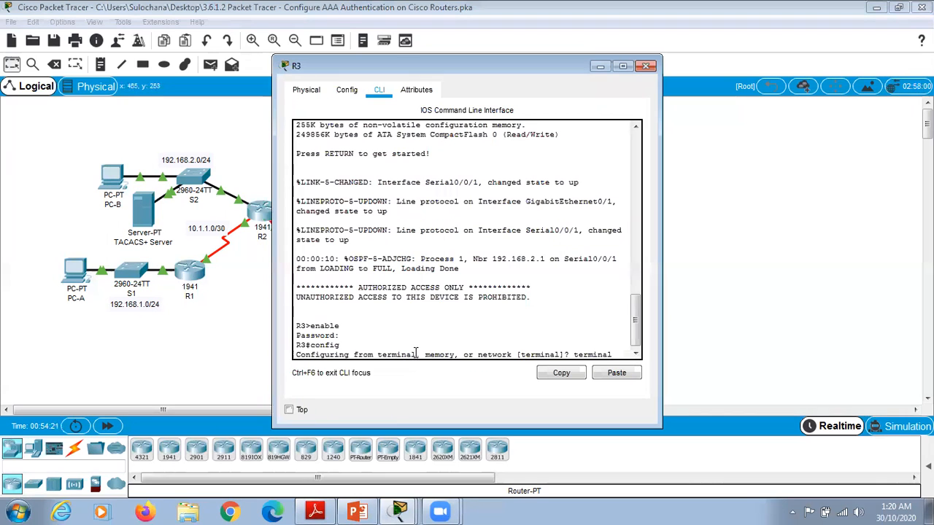
key("Return")
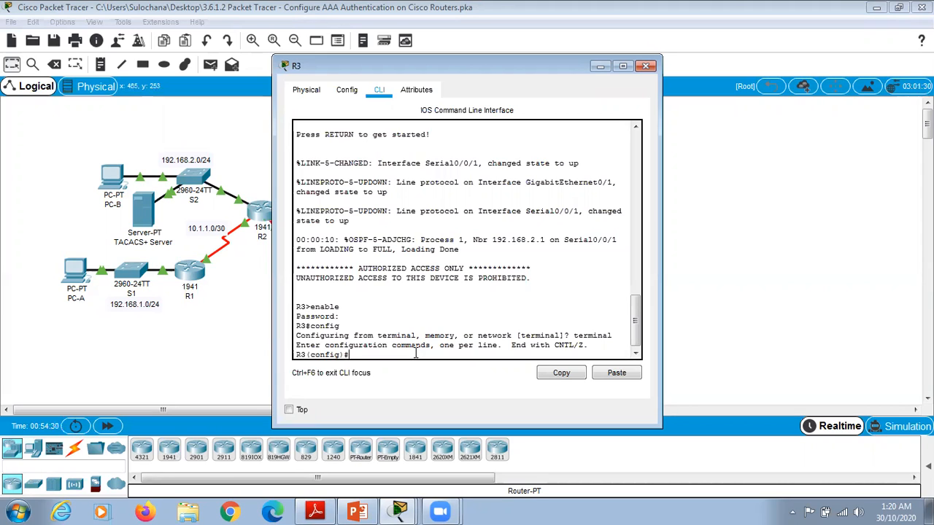
type("use")
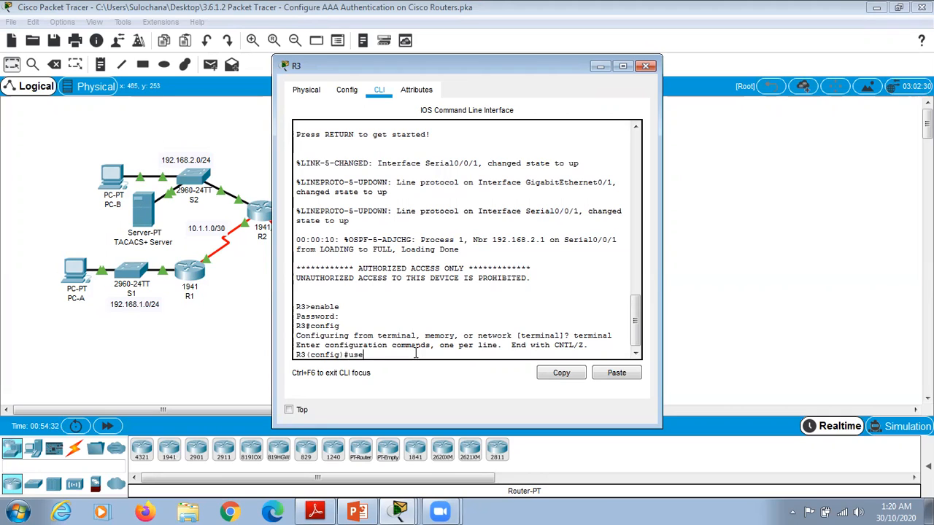
type("rname Admin3 secret admin3pa5")
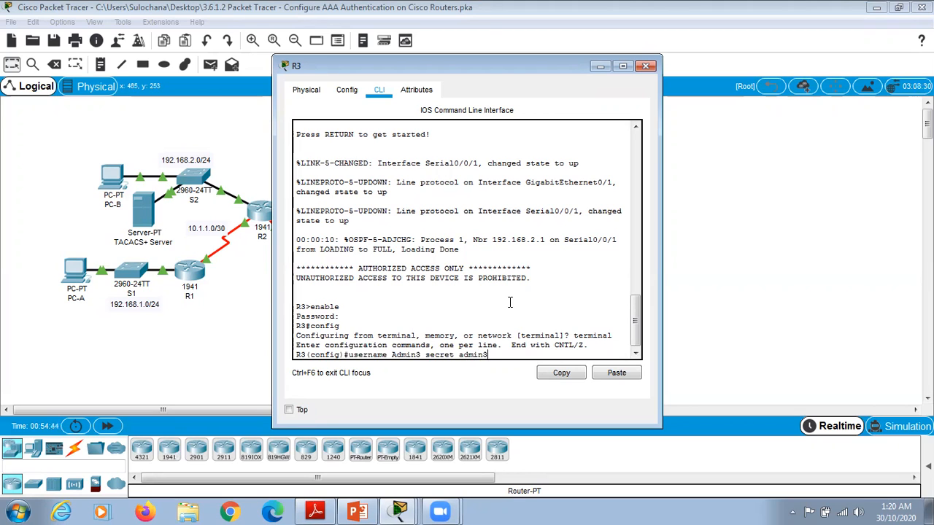
type("5")
key("Return")
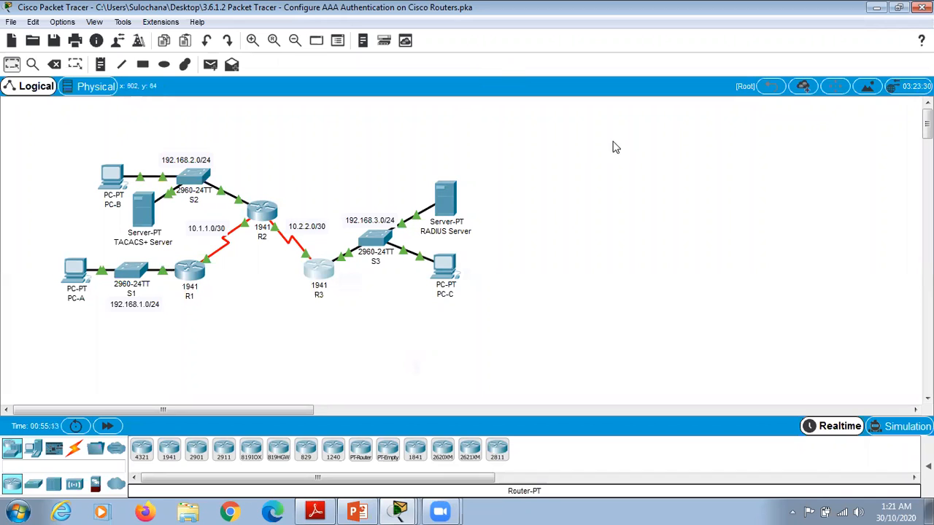
- Review the RADIUS server's AAA entries for client R3 and the admin user, then minimize it
left_click(448, 200)
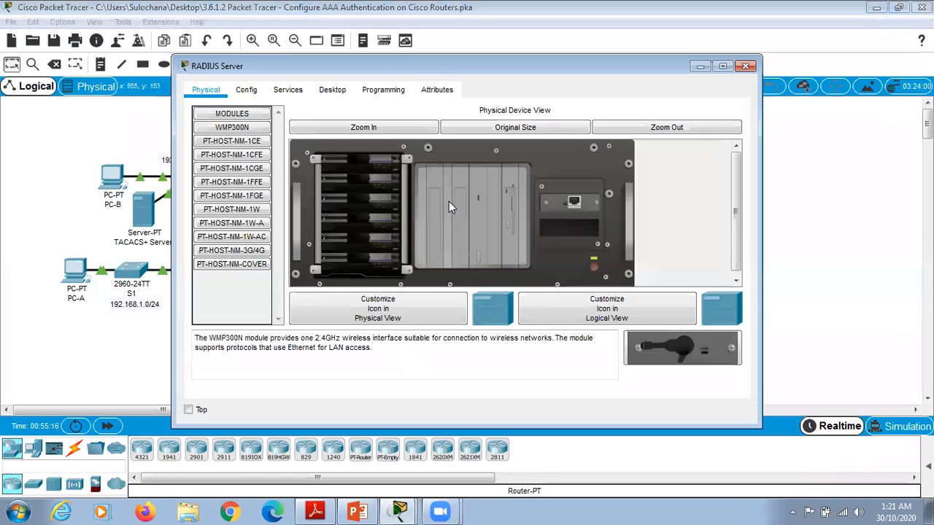
left_click(292, 95)
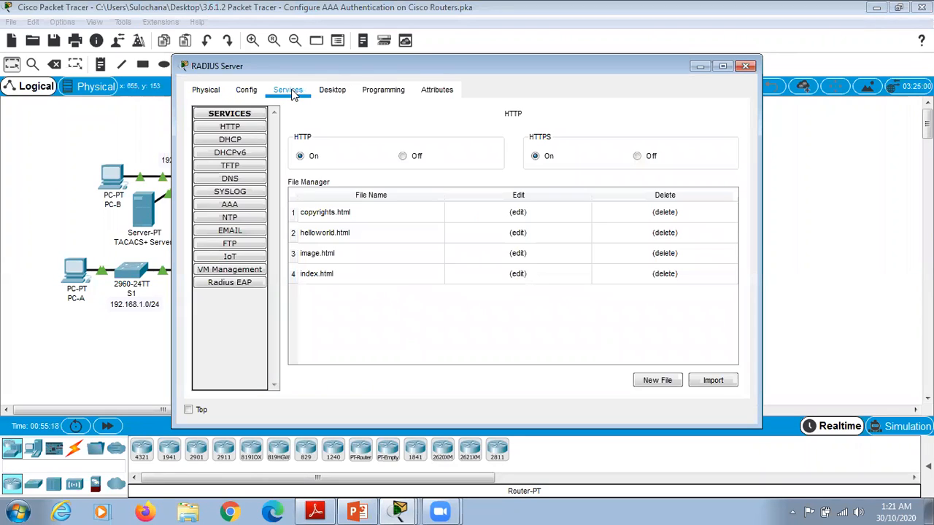
left_click(229, 204)
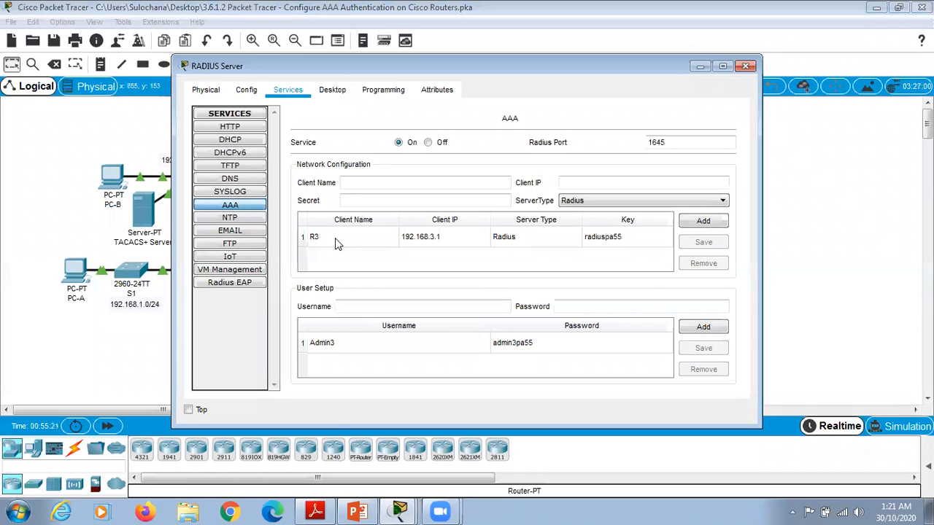
left_click(312, 241)
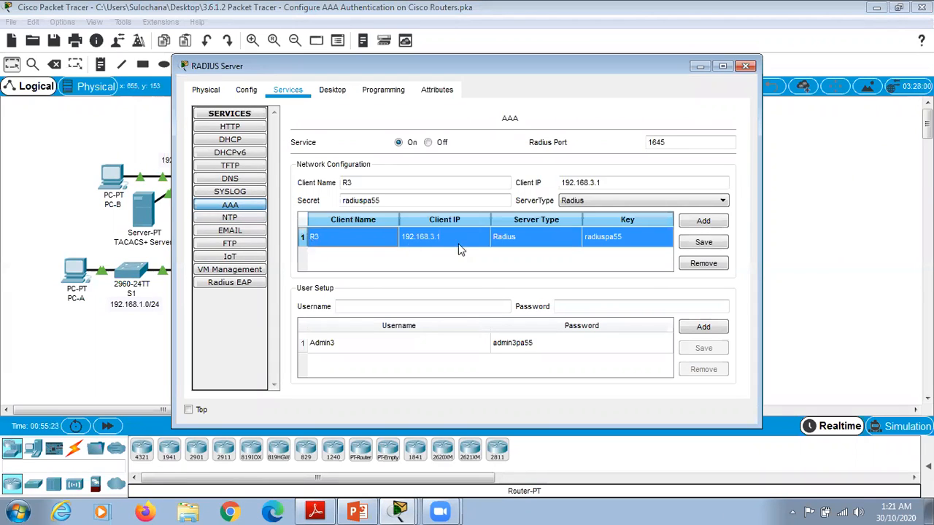
left_click(316, 349)
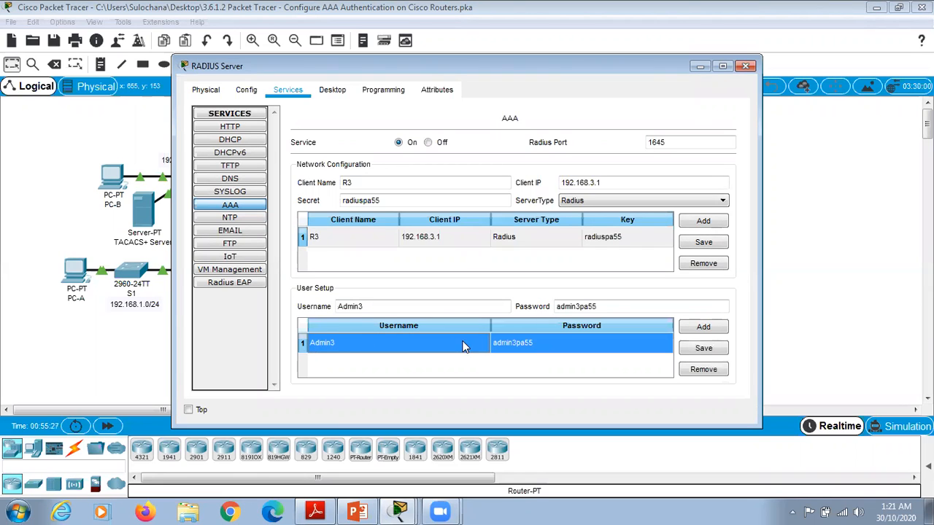
left_click(699, 68)
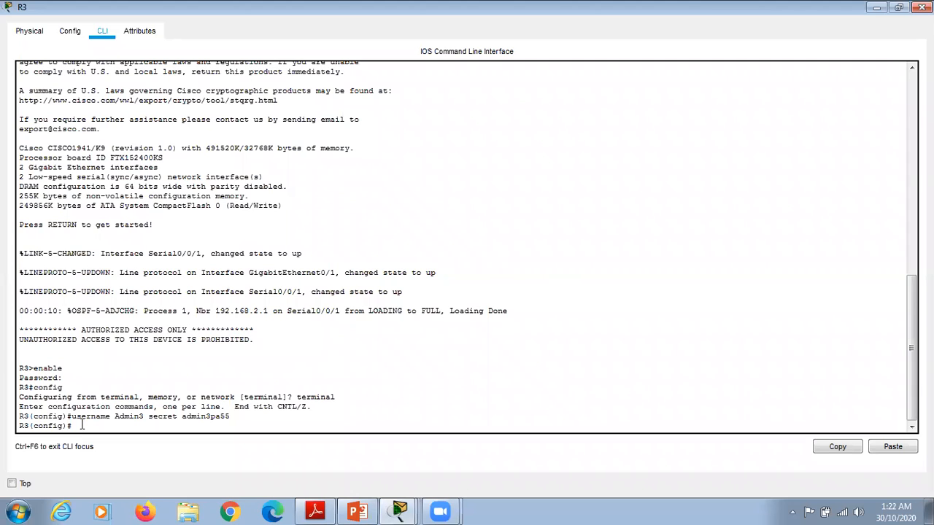
- Set R3's RADIUS server to 192.168.3.2 with its shared key and enable aaa new-model
type("radius-server host 192")
type("168.3.2")
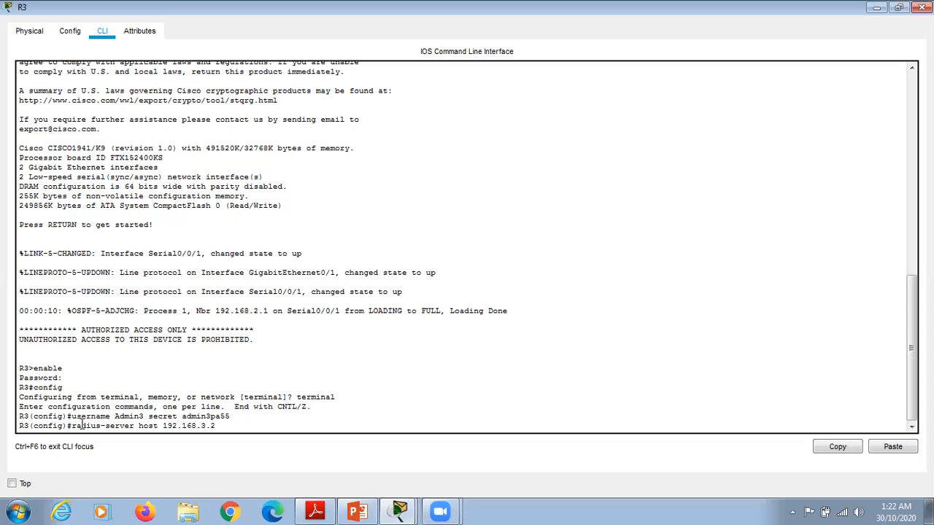
key("Return")
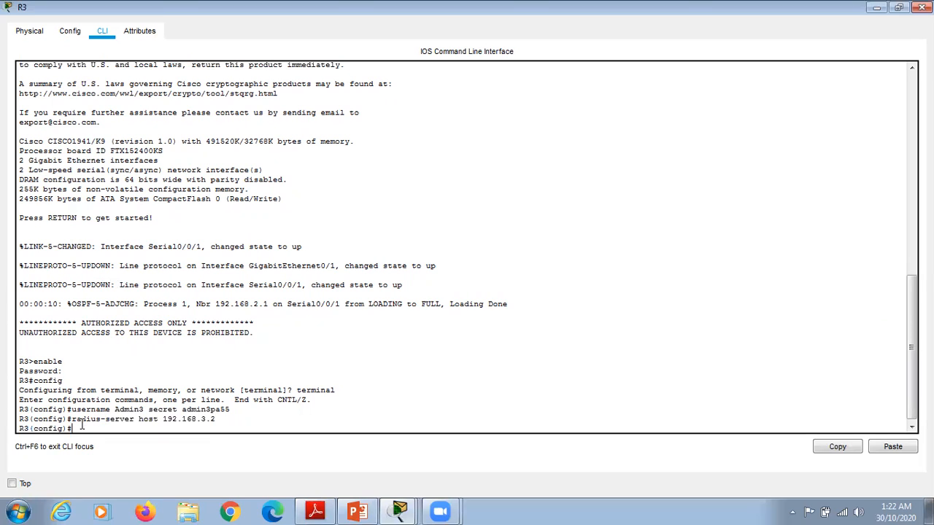
type("radius-server key radiuspa55")
key("Return")
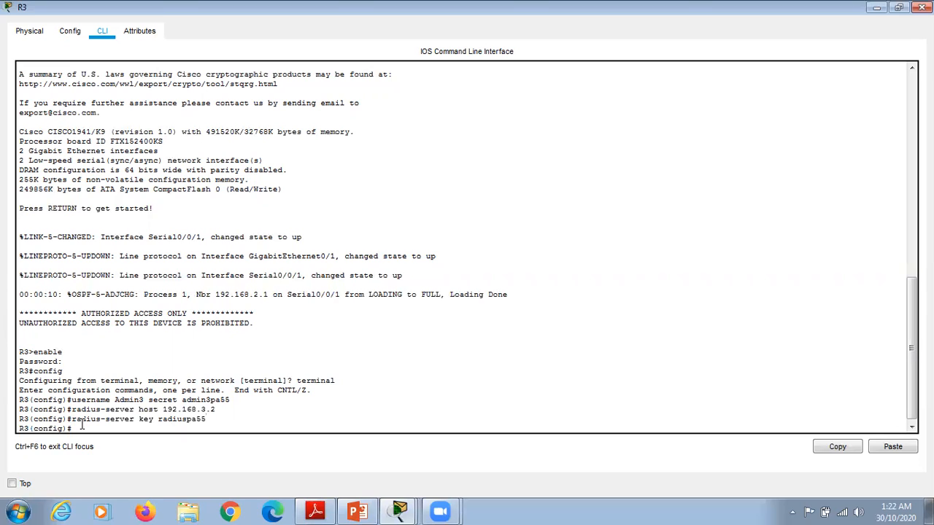
type("aaa new-model")
key("Return")
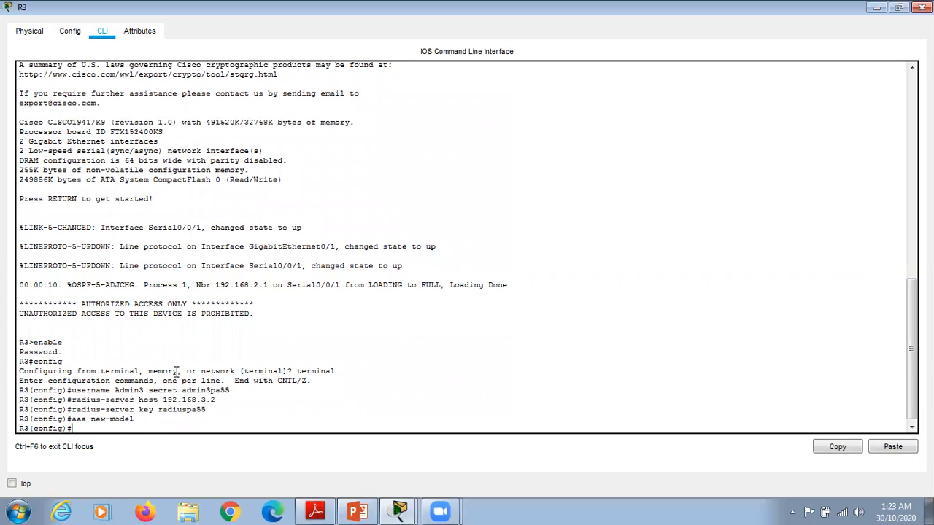
- Set R3's default login list to group radius with local fallback, and enter line console 0
type("aaa authentication login default")
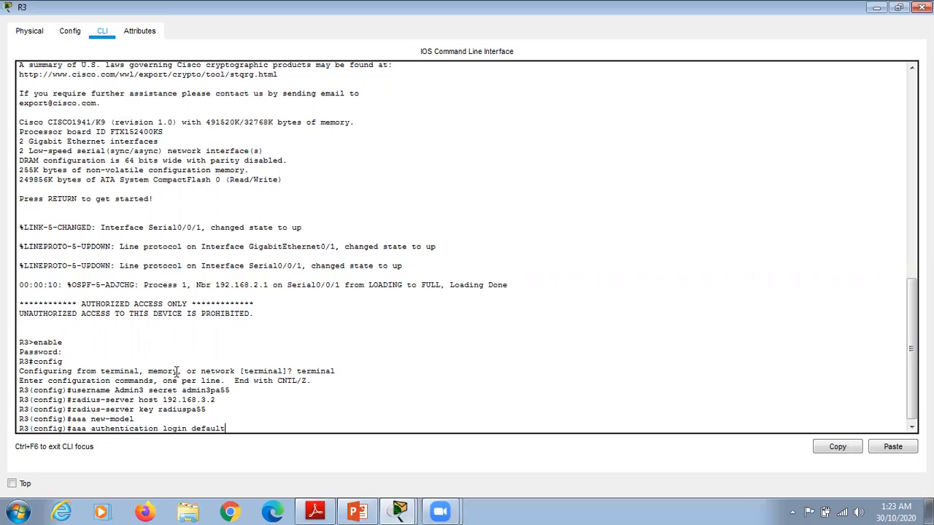
type(" group radius local")
key("Return")
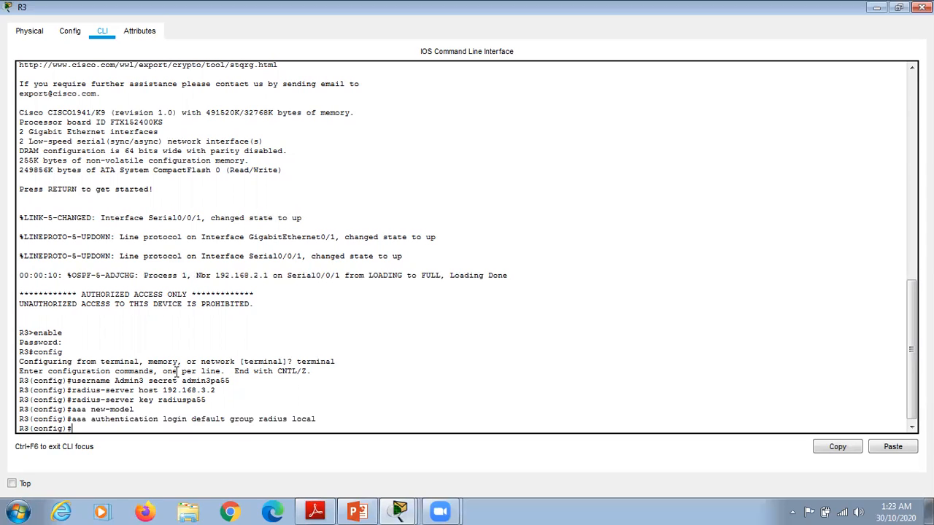
type("line console 0")
key("Return")
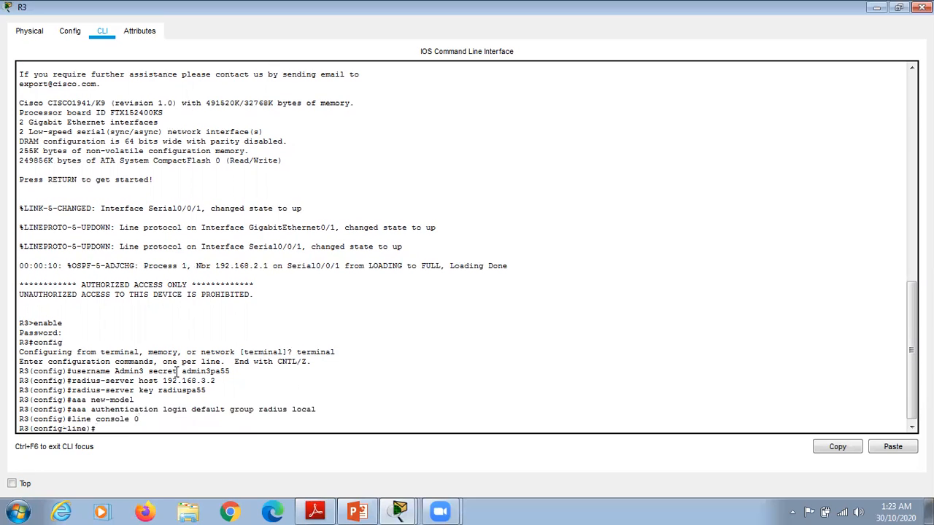
- Apply default login authentication to R3's console and exit configuration mode
type("login authentication defau")
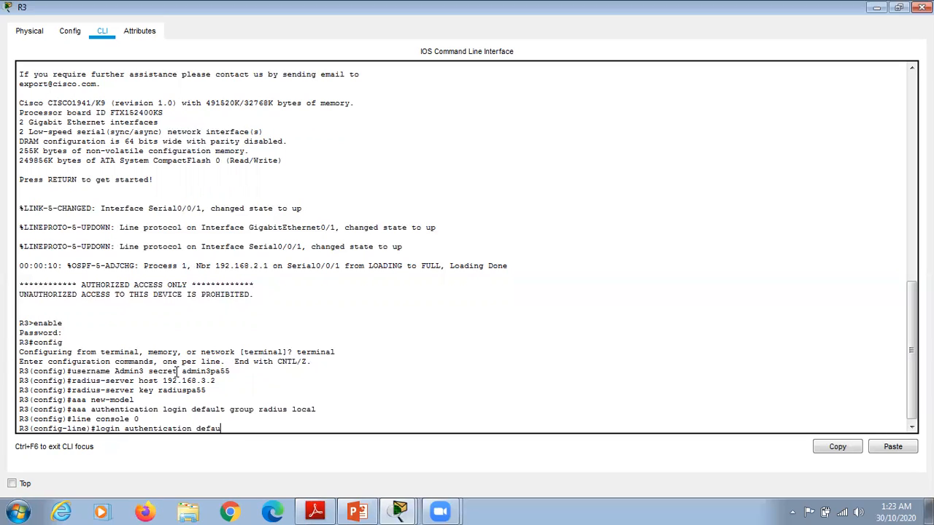
type("lt")
key("Return")
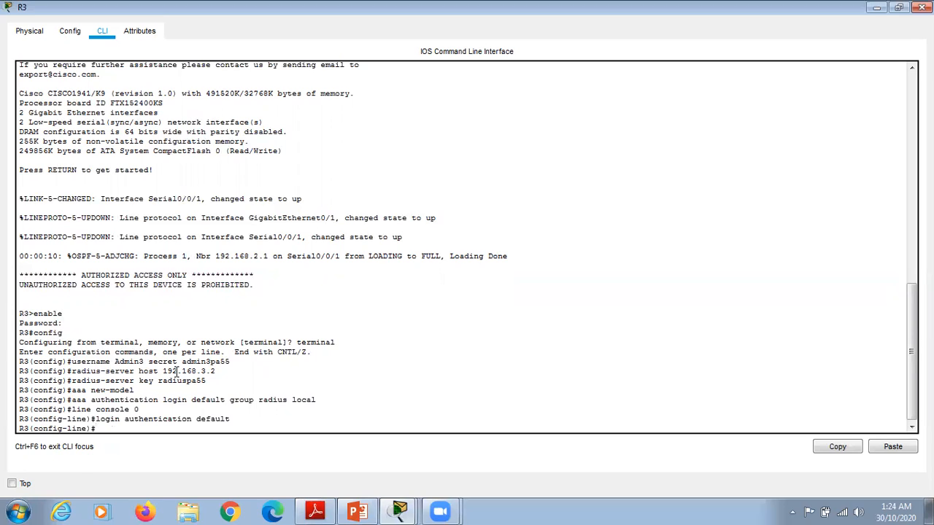
type("end")
key("Return")
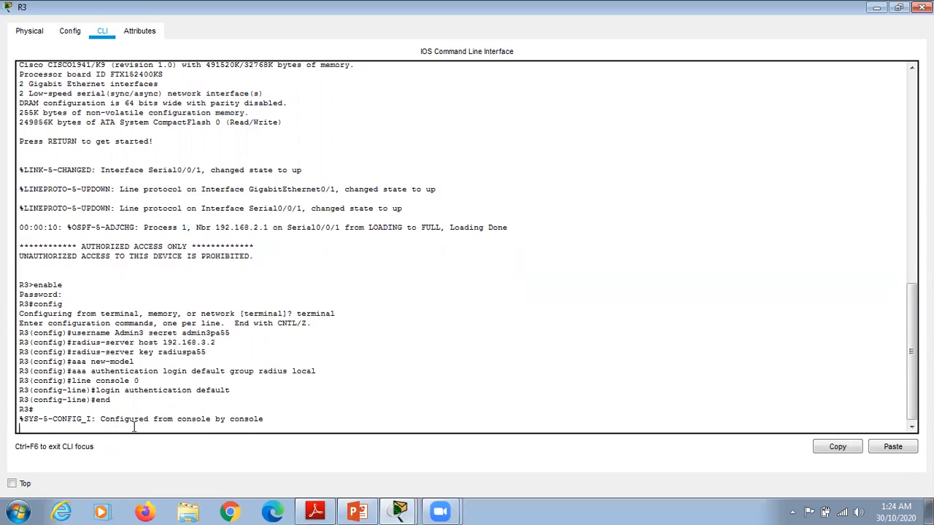
key("Return")
- Log out of R3's console and log back in as Admin3 with its password through RADIUS
type("exit")
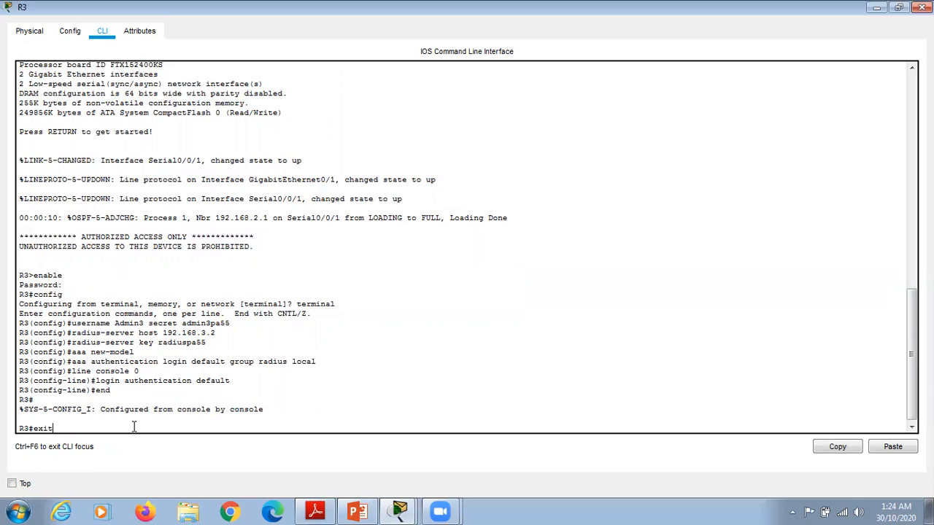
key("Return")
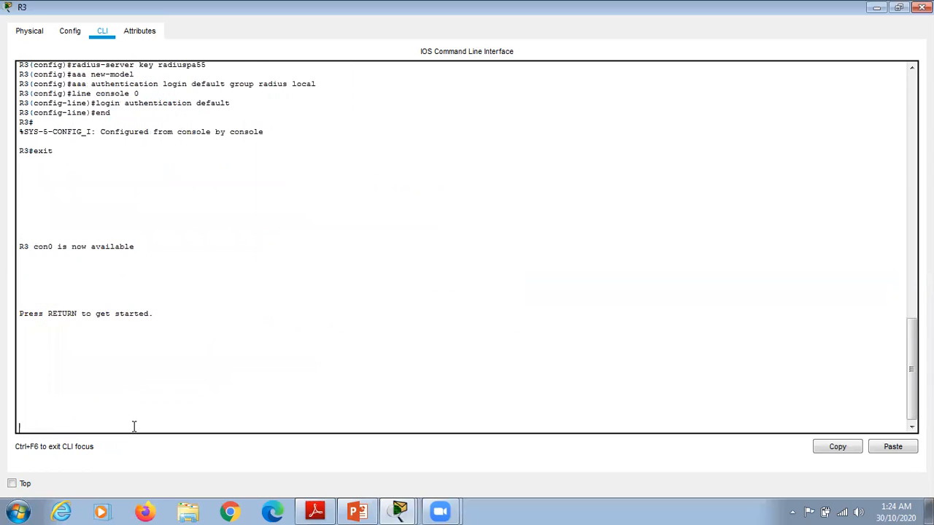
key("Return")
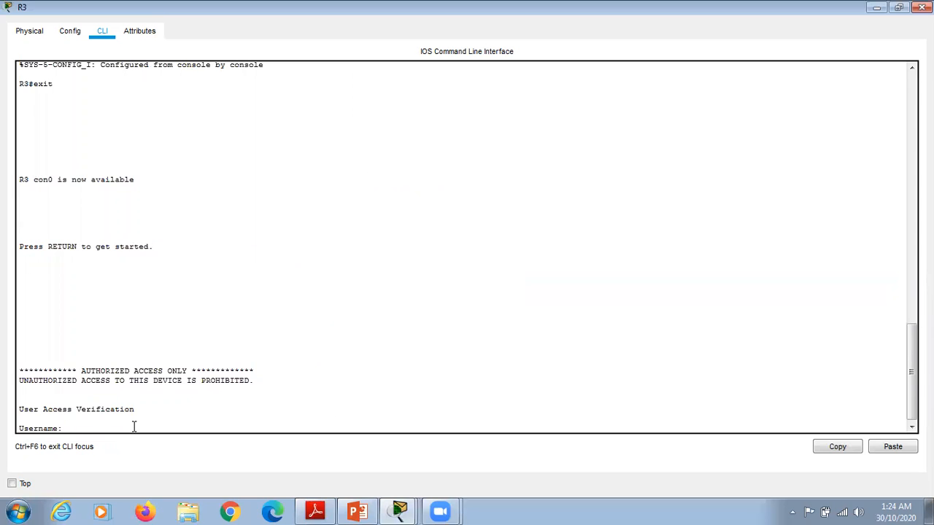
type("Admin3")
key("Return")
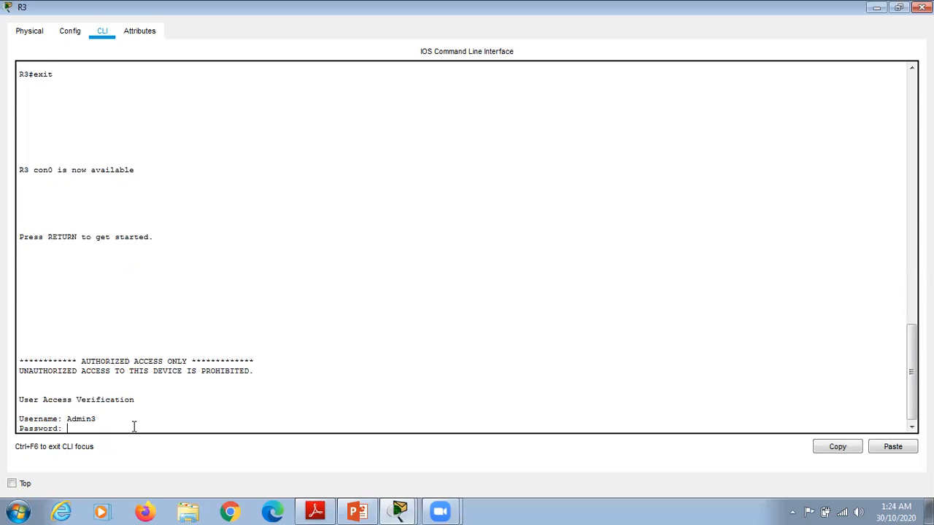
key("Return")
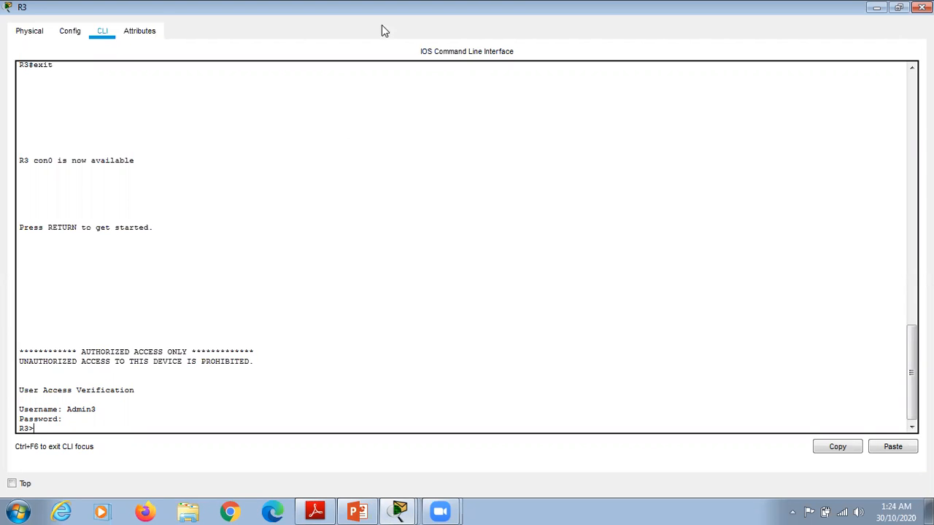
key("alt+Tab")
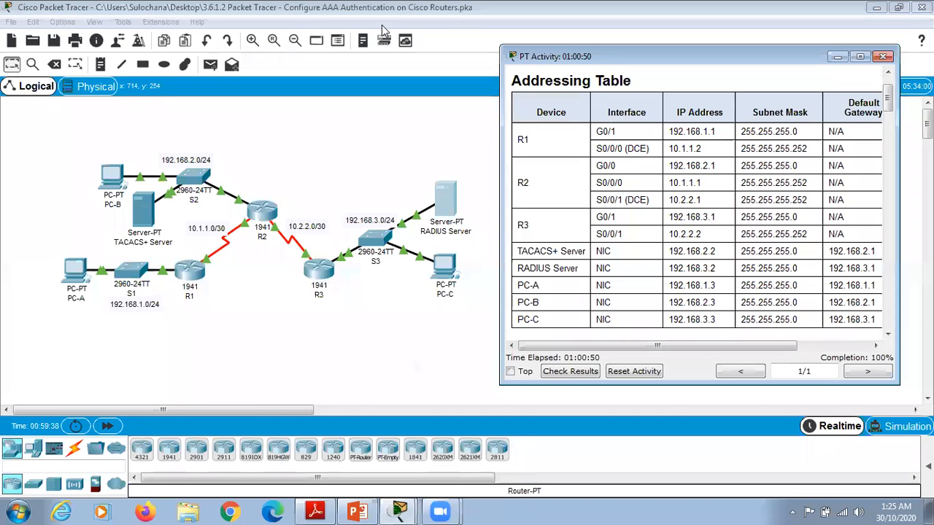
- Check the activity results and scroll the assessment items, confirming all 23 are correct
left_click(861, 57)
left_click(66, 483)
left_click(122, 98)
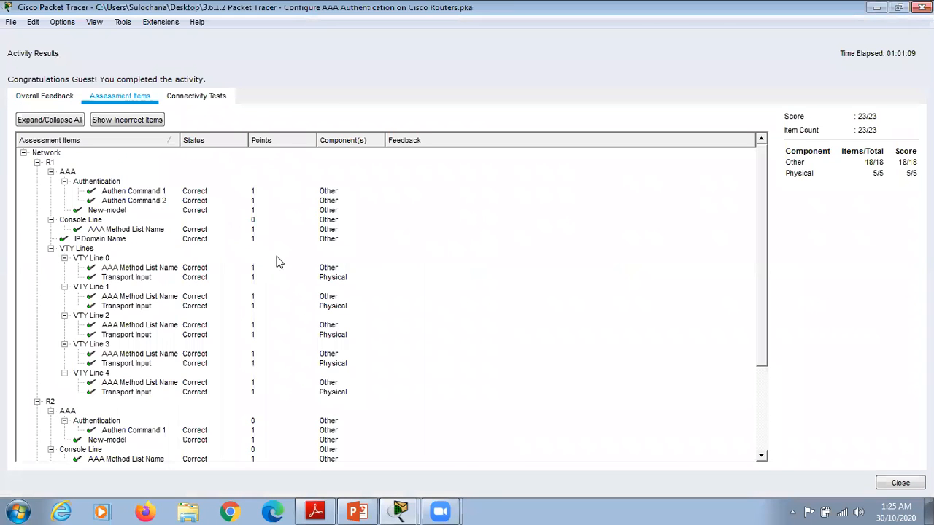
mouse_move(766, 246)
left_mouse_down()
mouse_move(764, 292)
mouse_move(759, 245)
left_mouse_up()
left_click_drag(763, 267, 734, 202)
left_click(878, 8)
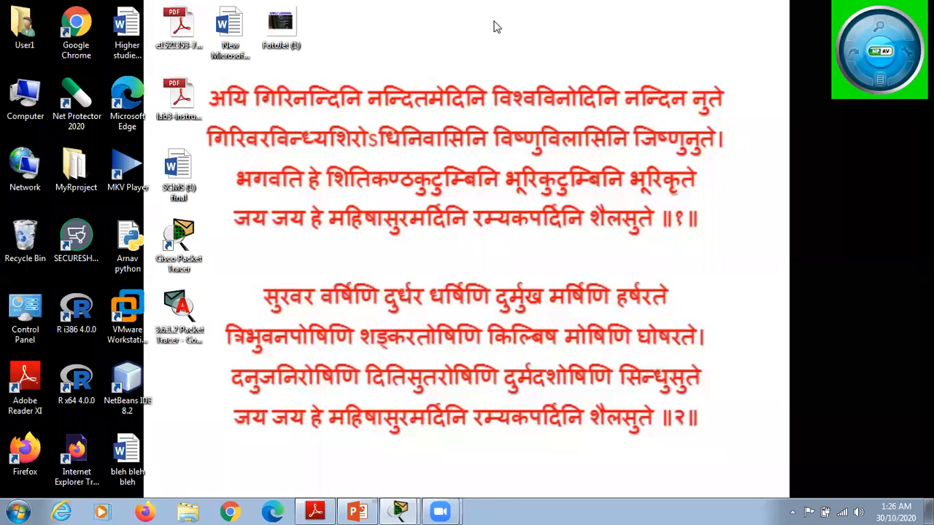
key("alt+Tab")
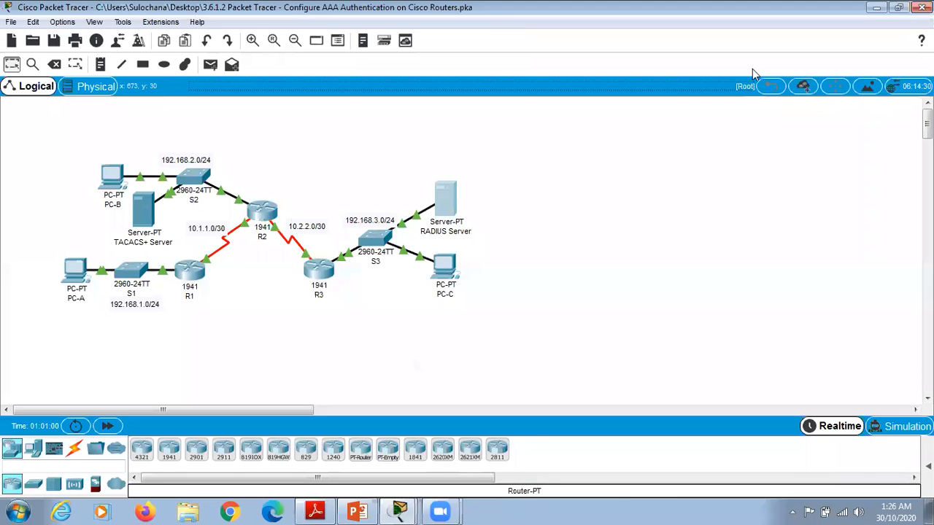